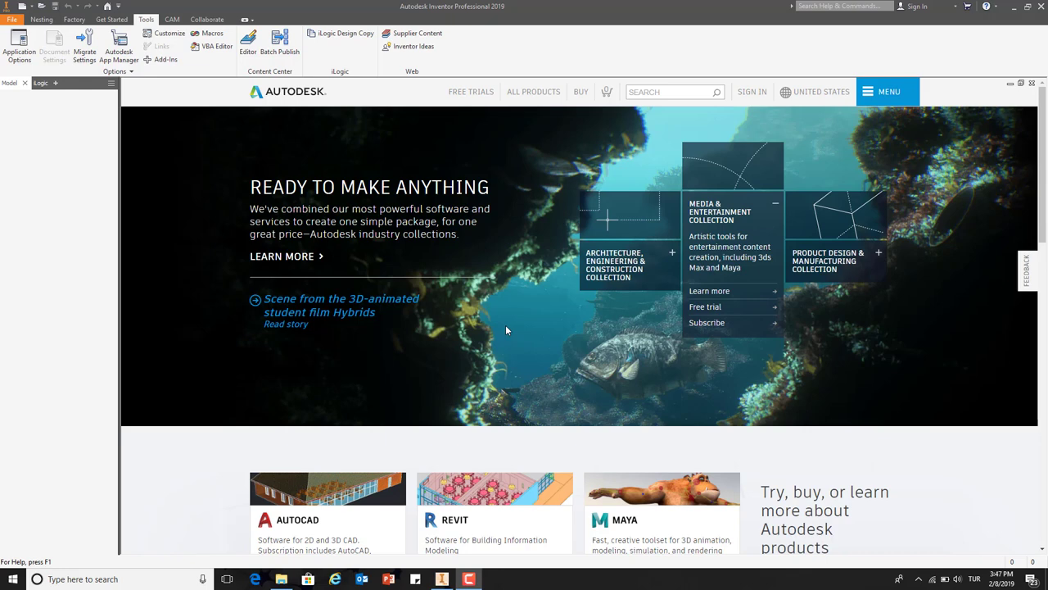
Create a new part from the Metric Standard (mm).ipt template and start a 2D sketch on the XY plane
left_click(22, 6)
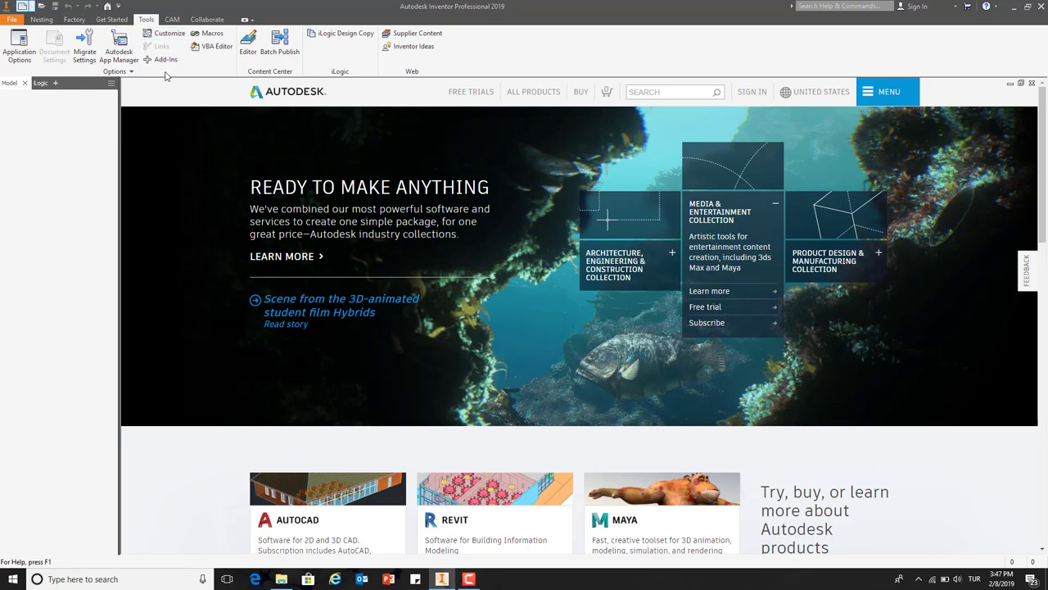
left_click(215, 164)
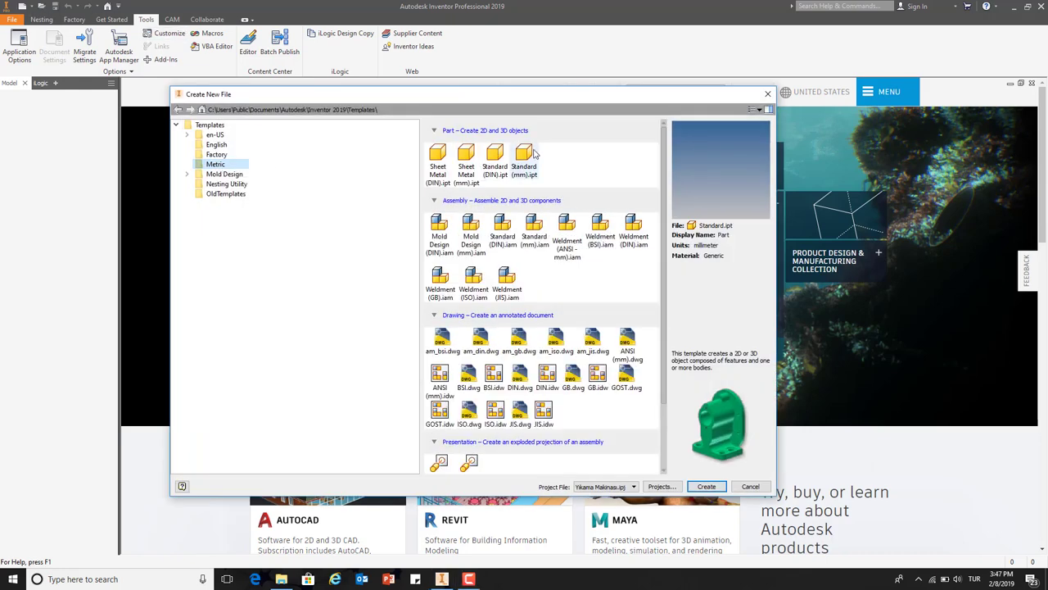
left_click(531, 155)
left_click(706, 487)
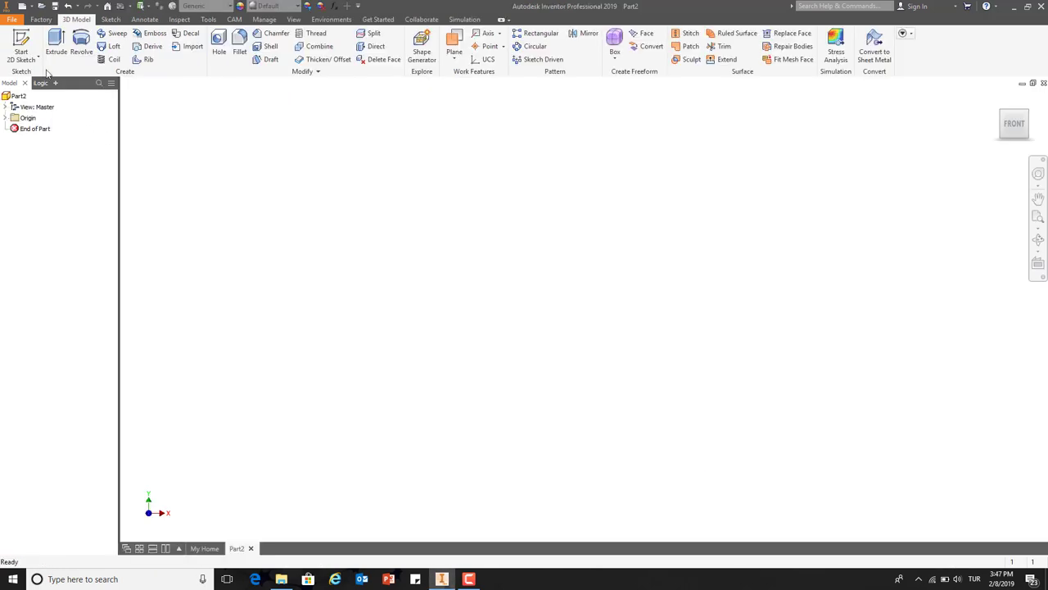
left_click(22, 45)
left_click(538, 195)
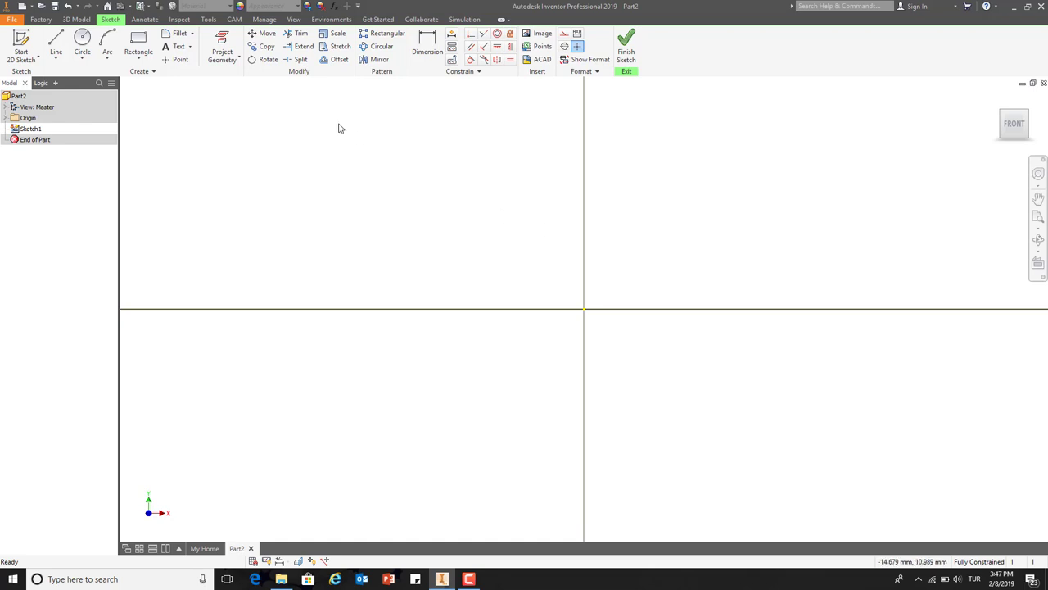
In the application's sketch options, turn off the axes display, turn on the coordinate system indicator, and apply the changes
left_click(206, 20)
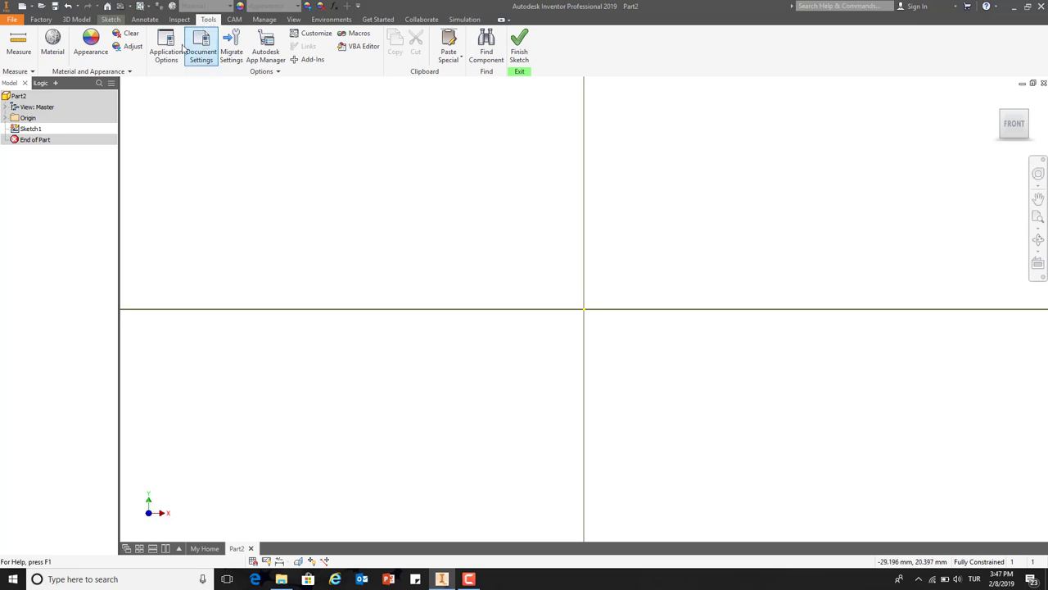
left_click(166, 46)
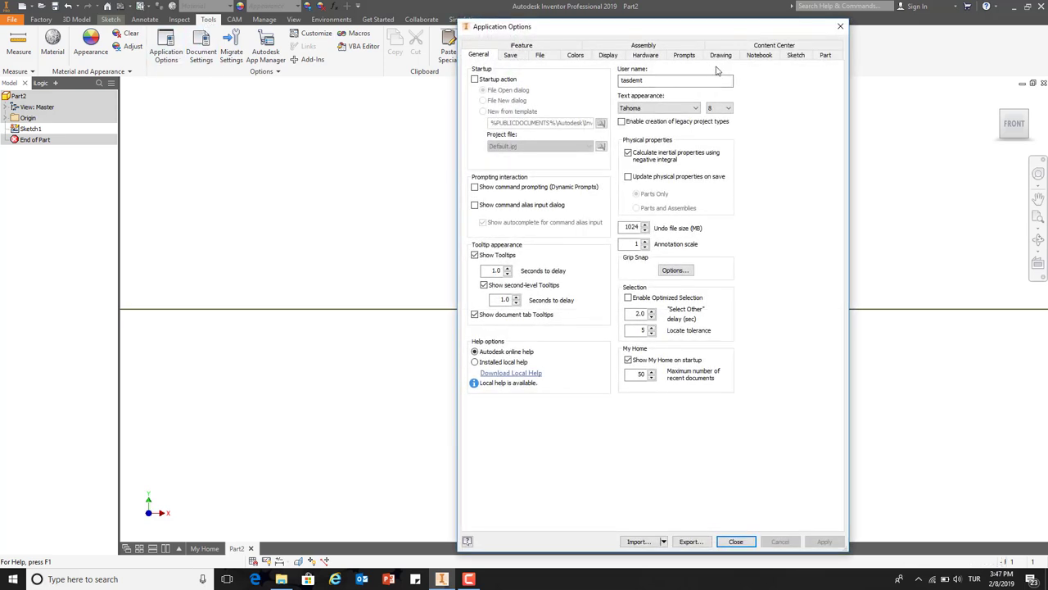
left_click(795, 57)
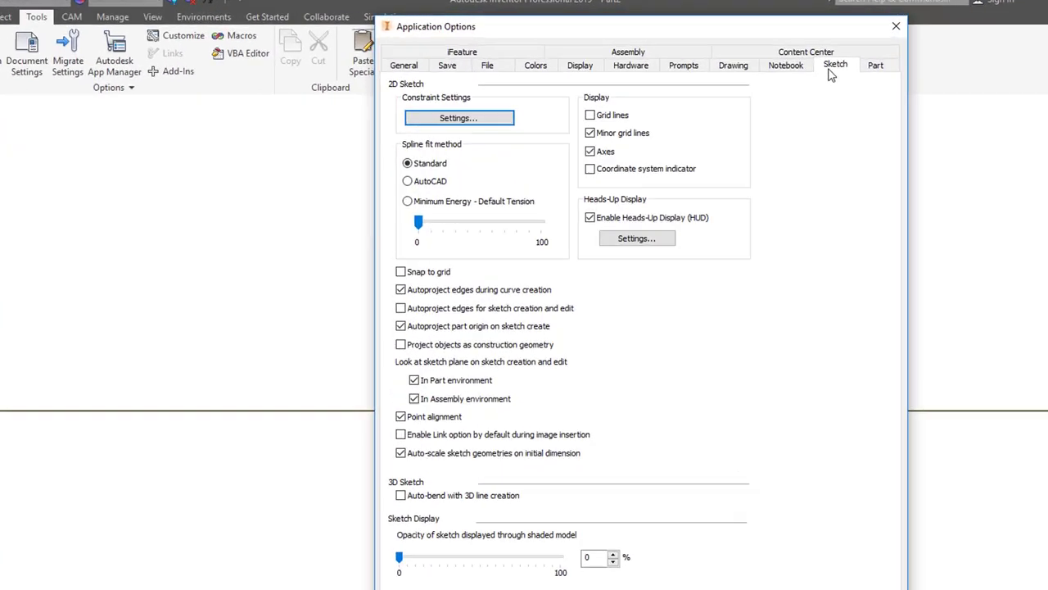
left_click(604, 153)
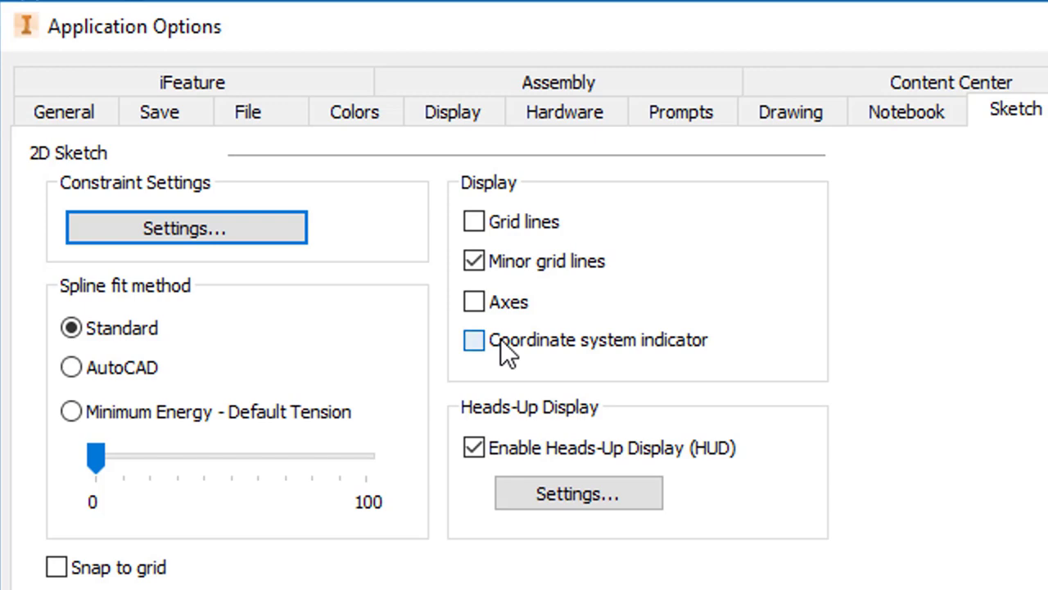
left_click(501, 344)
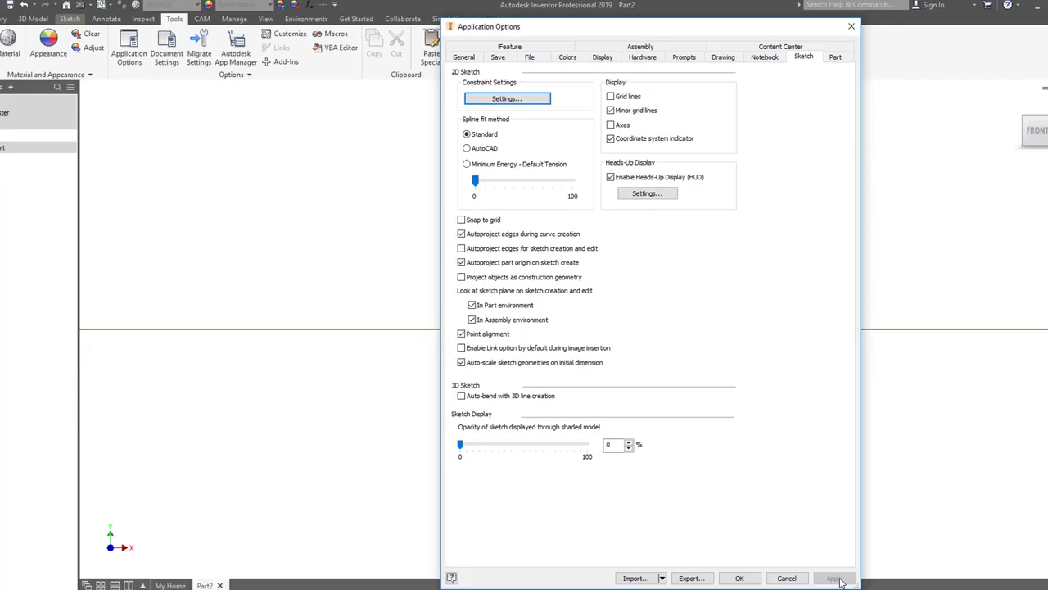
left_click(739, 578)
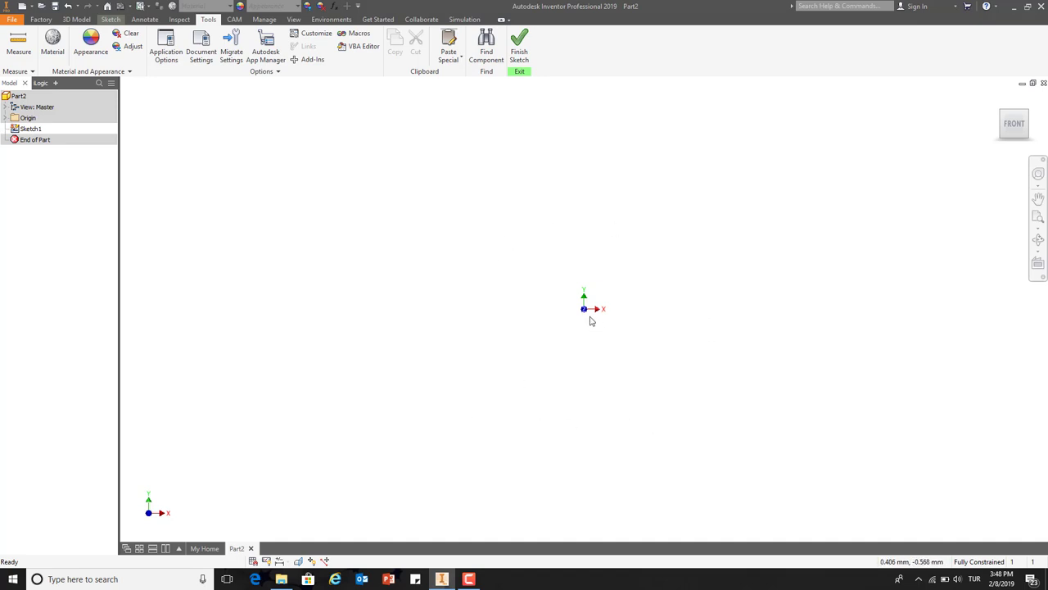
Sketch a closed profile of five lines around the origin, with an inward notch just above the origin
key("F4")
left_click_drag(626, 342, 569, 363)
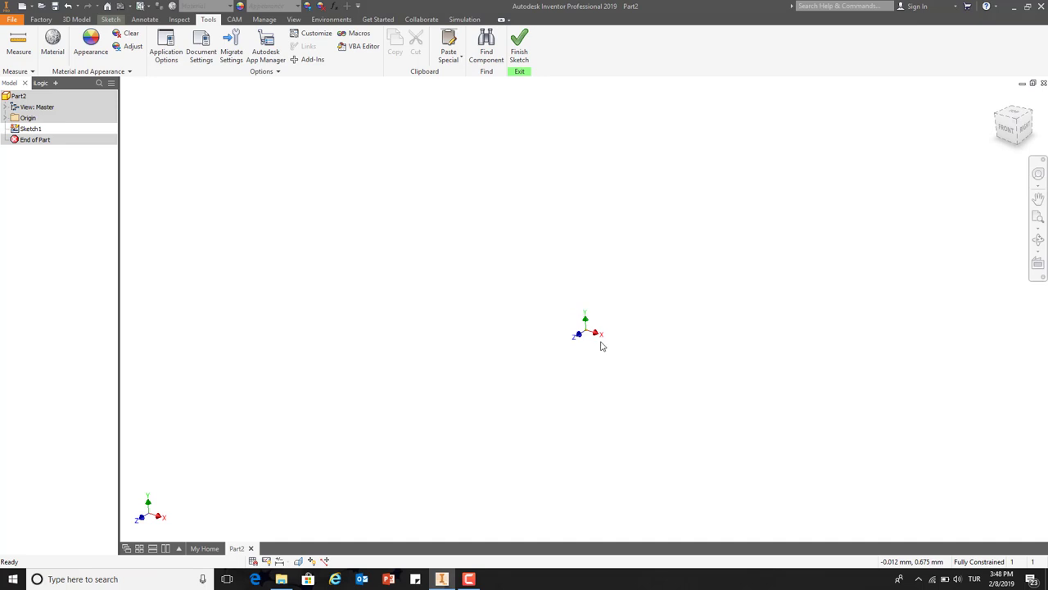
key("F5")
key("l")
left_click(576, 273)
left_click(733, 136)
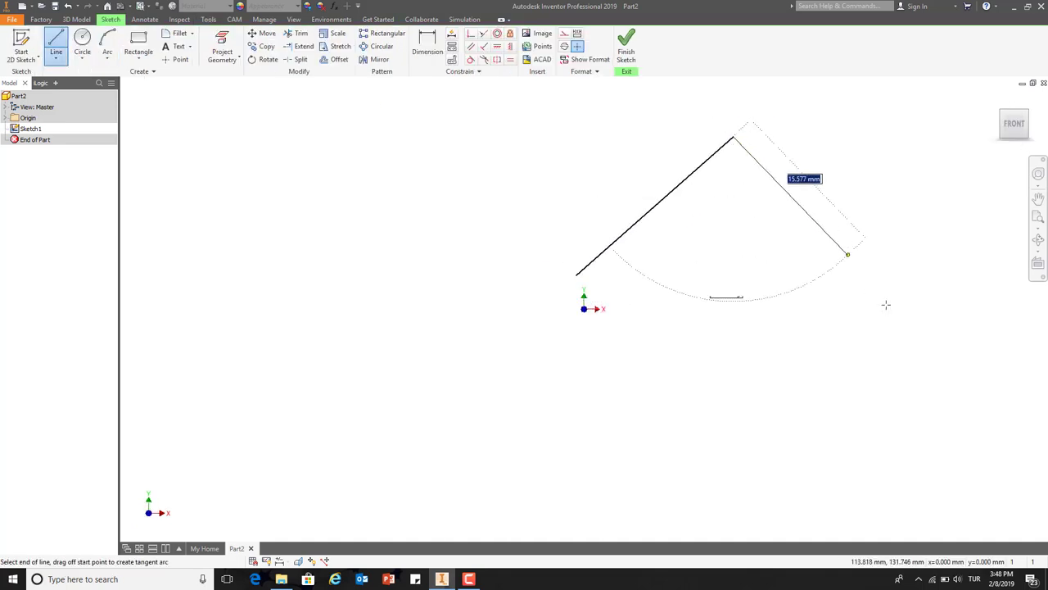
left_click(927, 348)
left_click(504, 398)
left_click(510, 200)
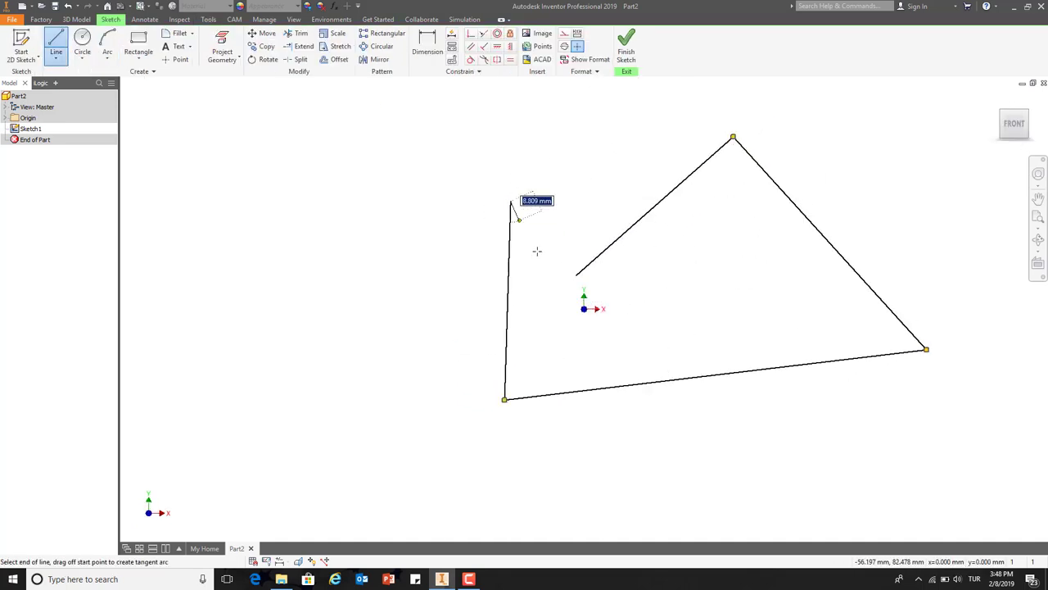
left_click(576, 274)
key("Escape")
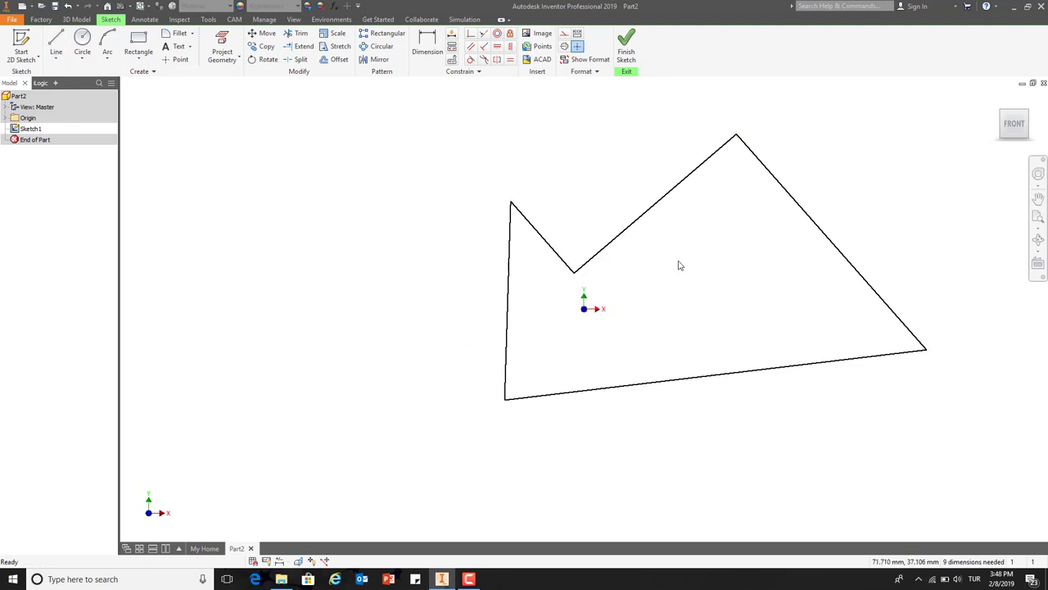
Open the application's color options, view the Color Scheme Editor for the Roketsan scheme, and close the editor
left_click(208, 19)
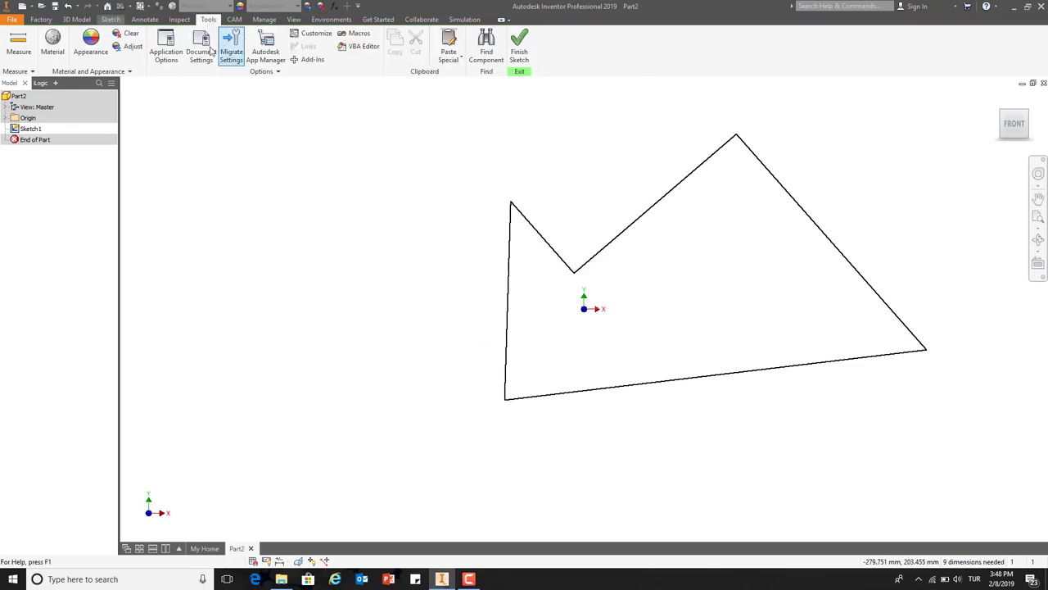
left_click(165, 46)
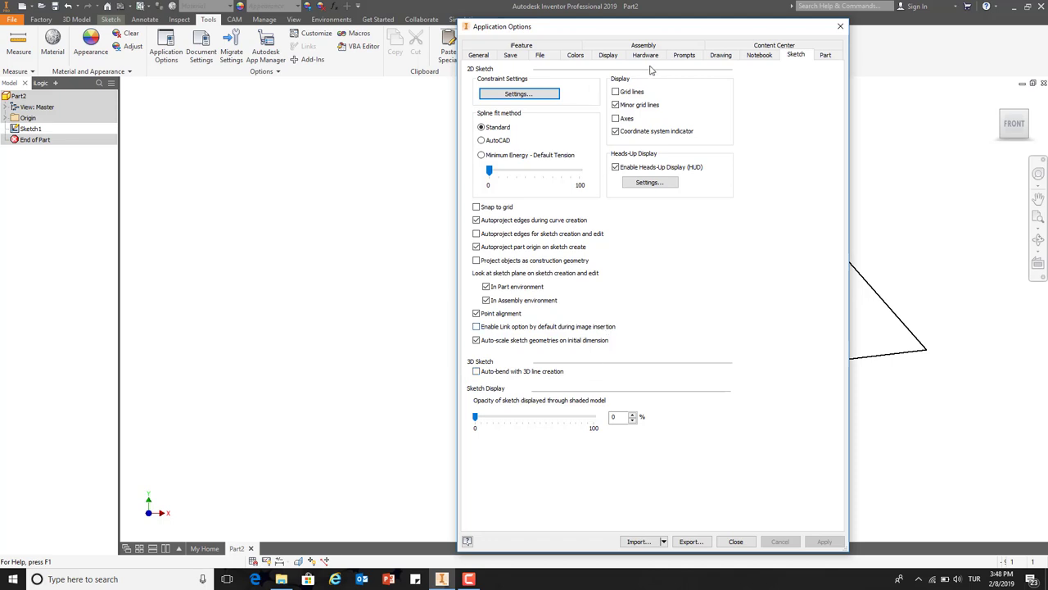
left_click(593, 58)
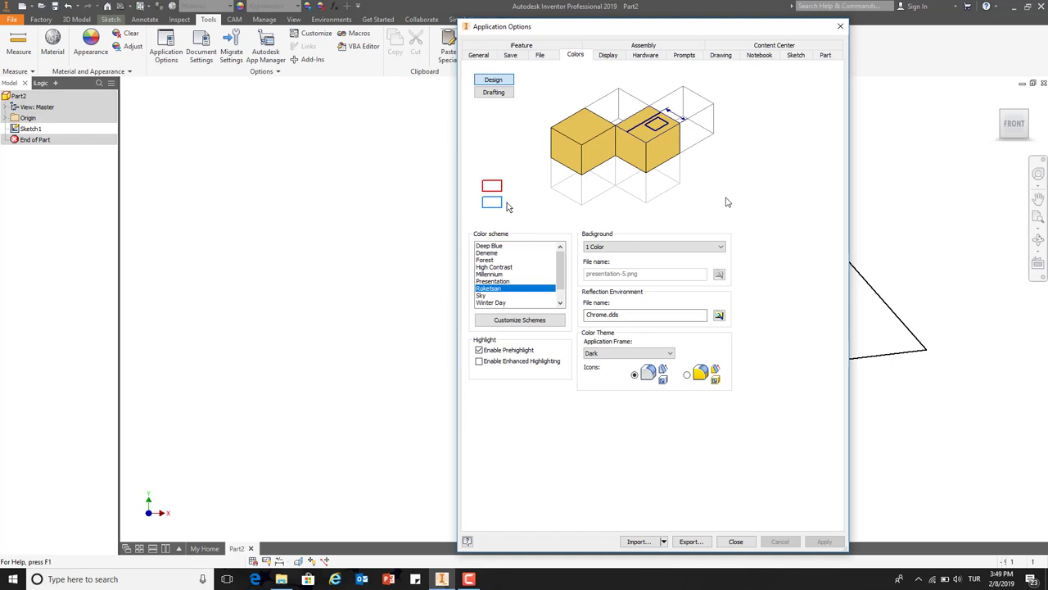
left_click(541, 320)
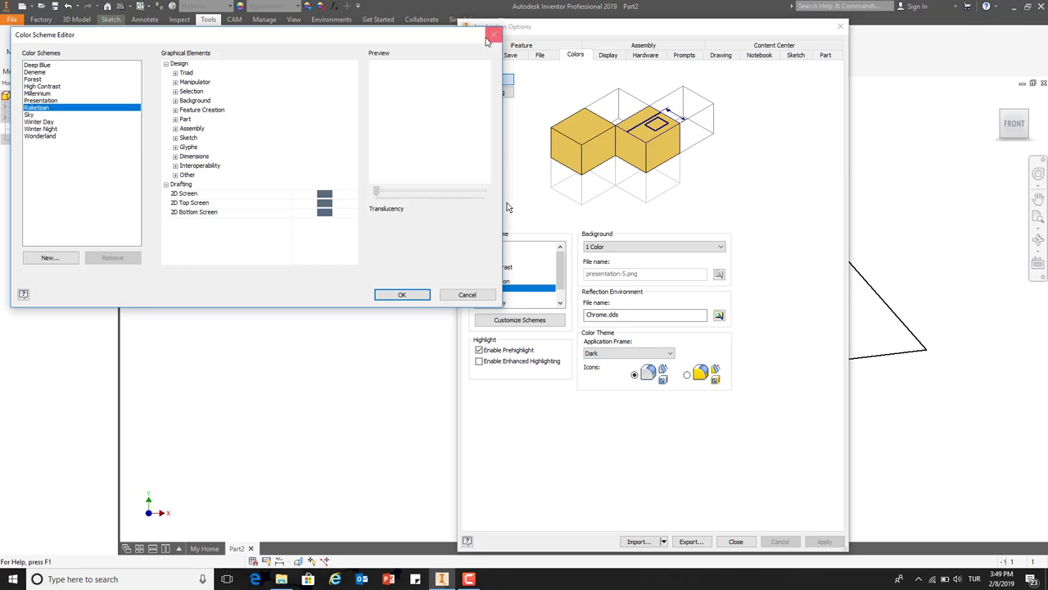
left_click(494, 34)
Preview the Forest, Deneme and Millennium color schemes and apply the High Contrast scheme
left_click(497, 261)
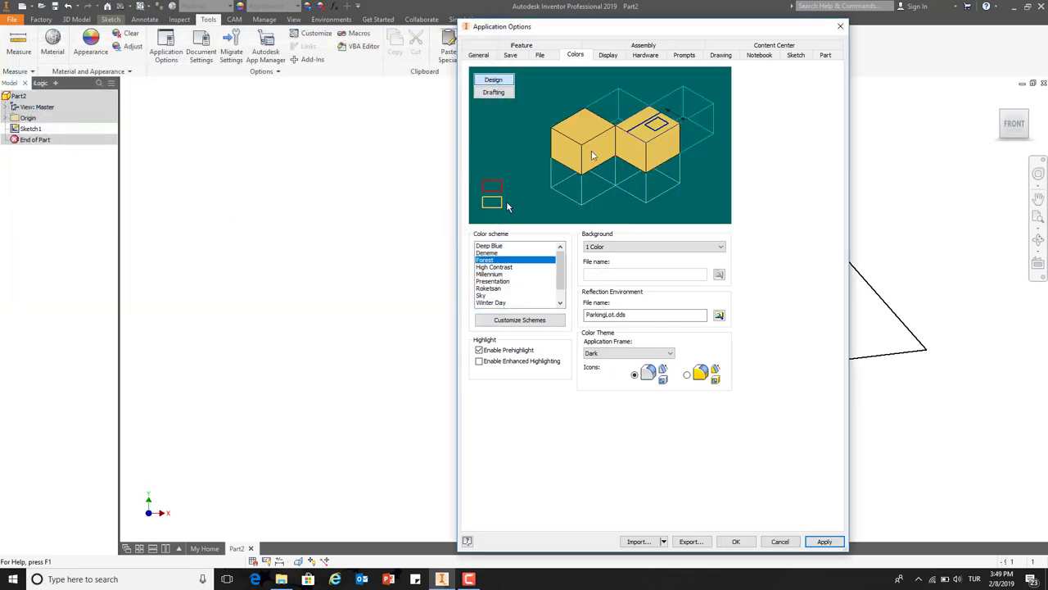
left_click(498, 254)
left_click(505, 275)
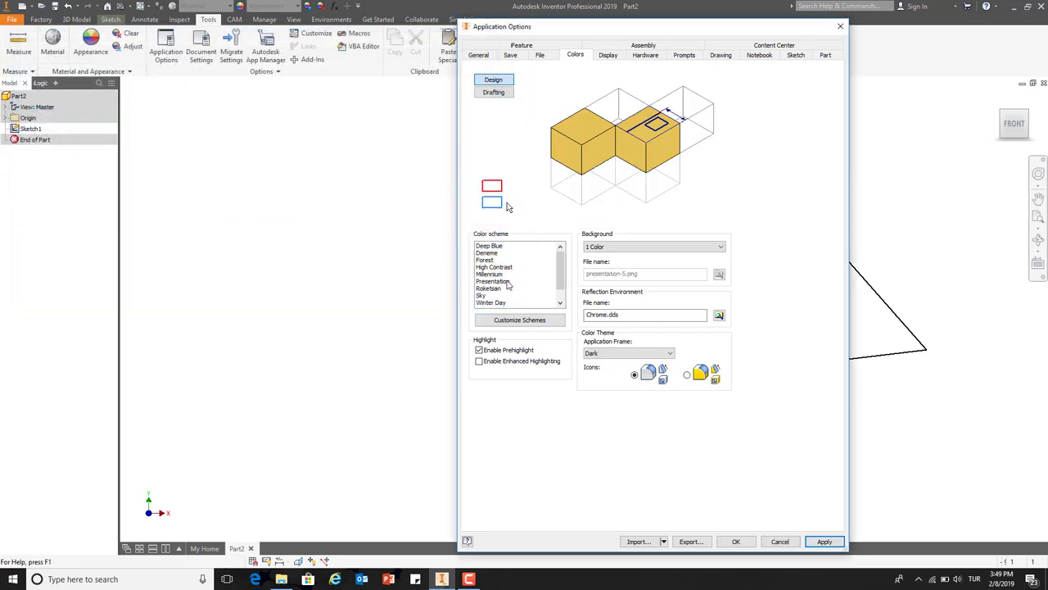
left_click(503, 268)
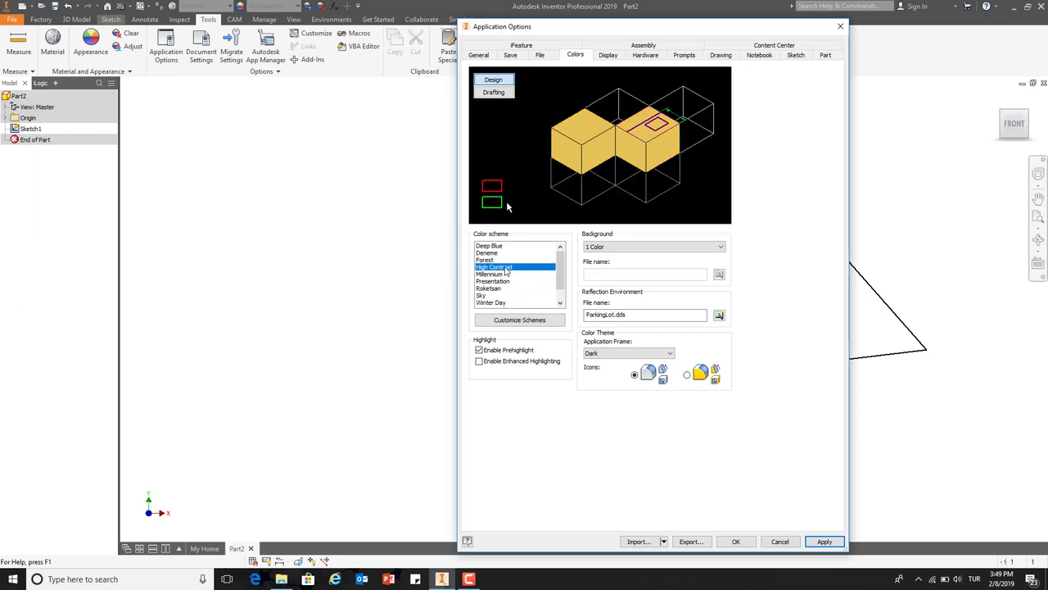
left_click(823, 542)
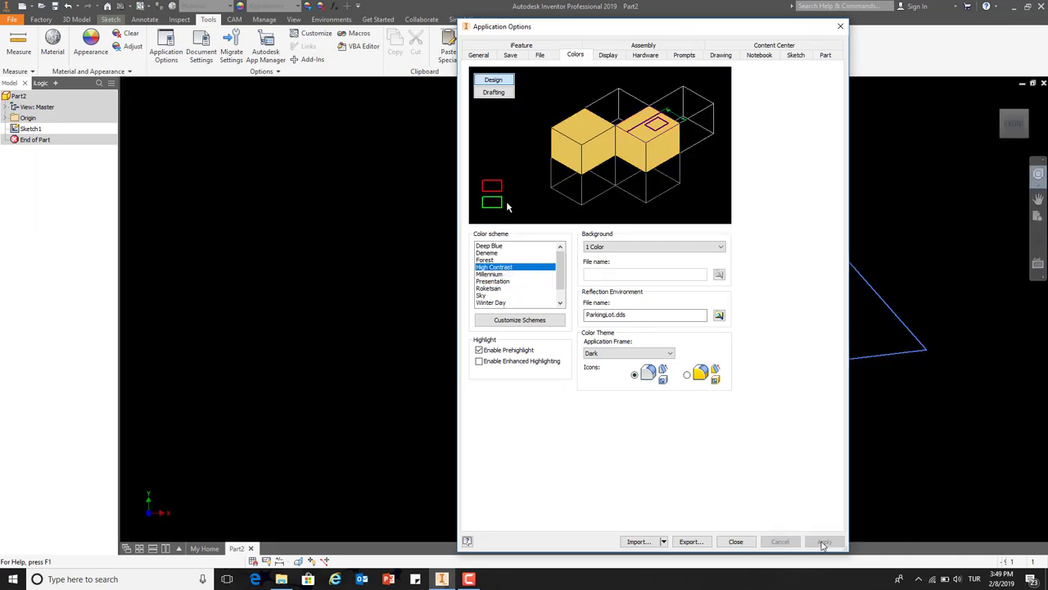
left_click(736, 543)
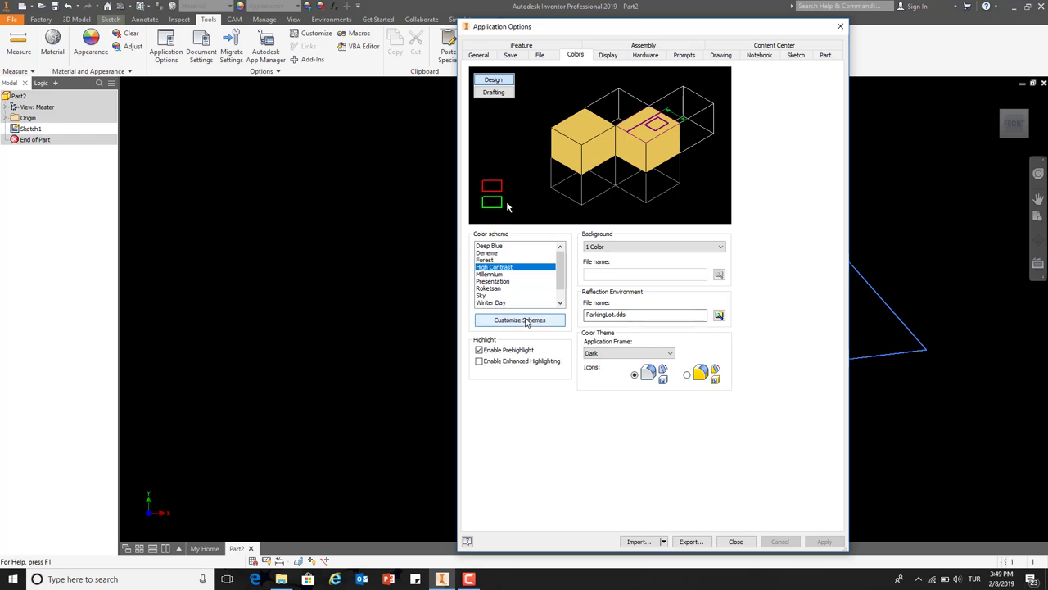
Examine the High Contrast scheme's sketch element colors and the option for creating a new scheme, leaving the Color Scheme Editor without saving
left_click(527, 322)
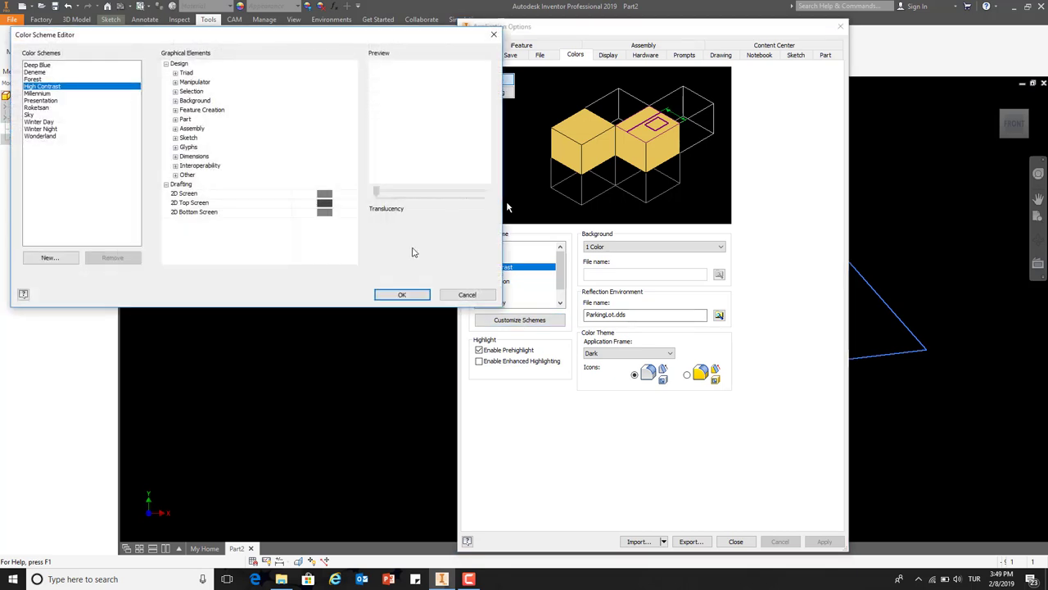
left_click_drag(224, 21, 315, 76)
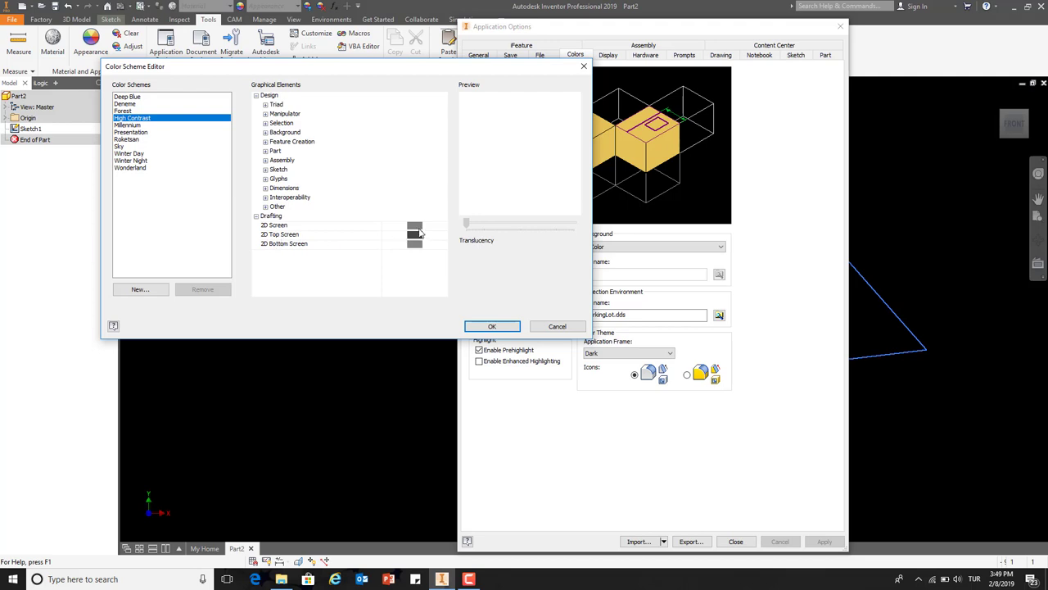
left_click(265, 170)
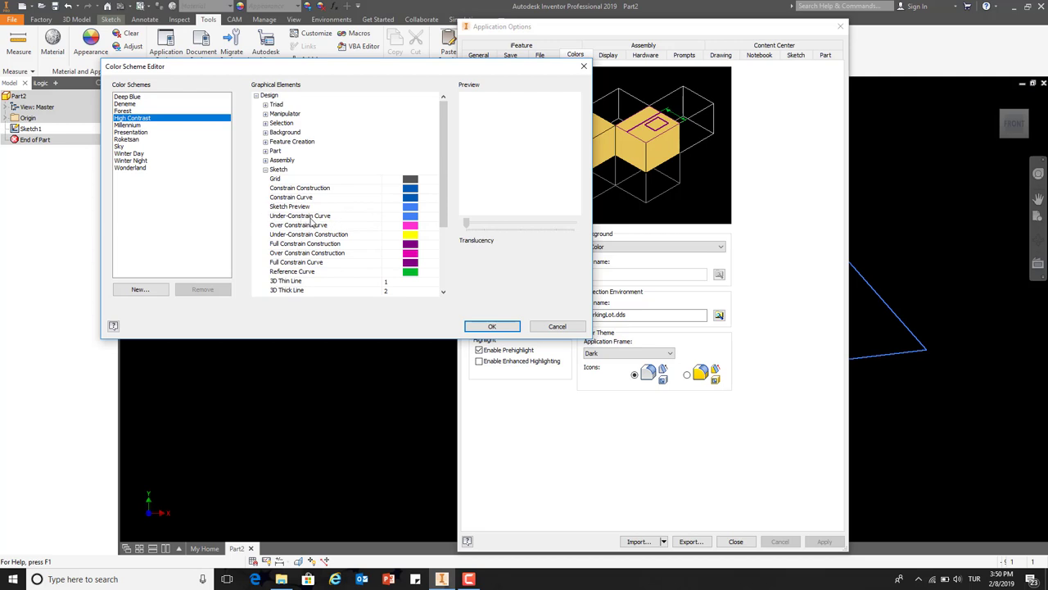
scroll(310, 223, "down", 1)
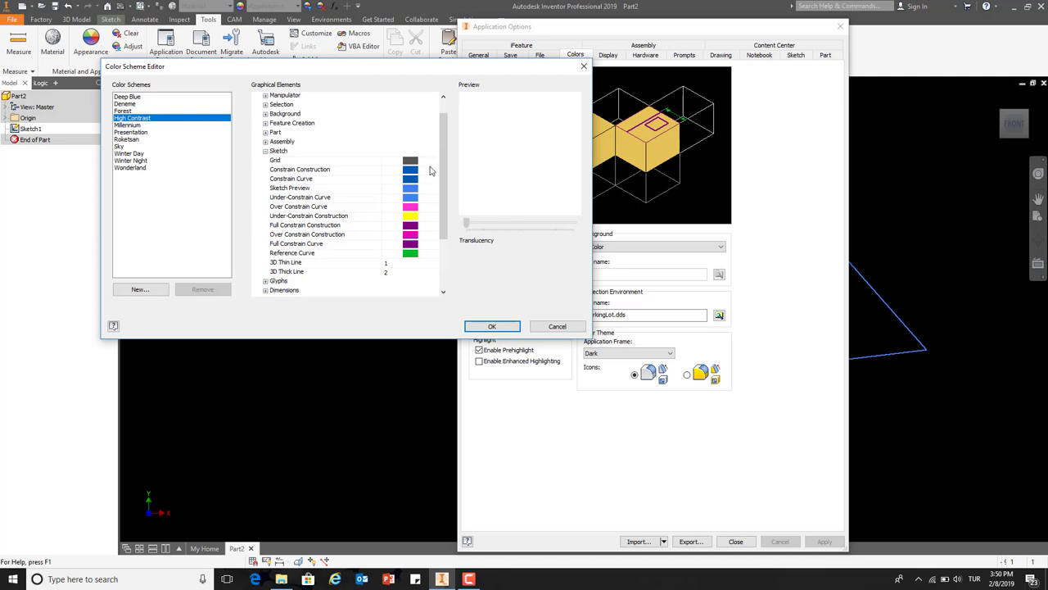
left_click(159, 289)
left_click_drag(234, 95, 257, 205)
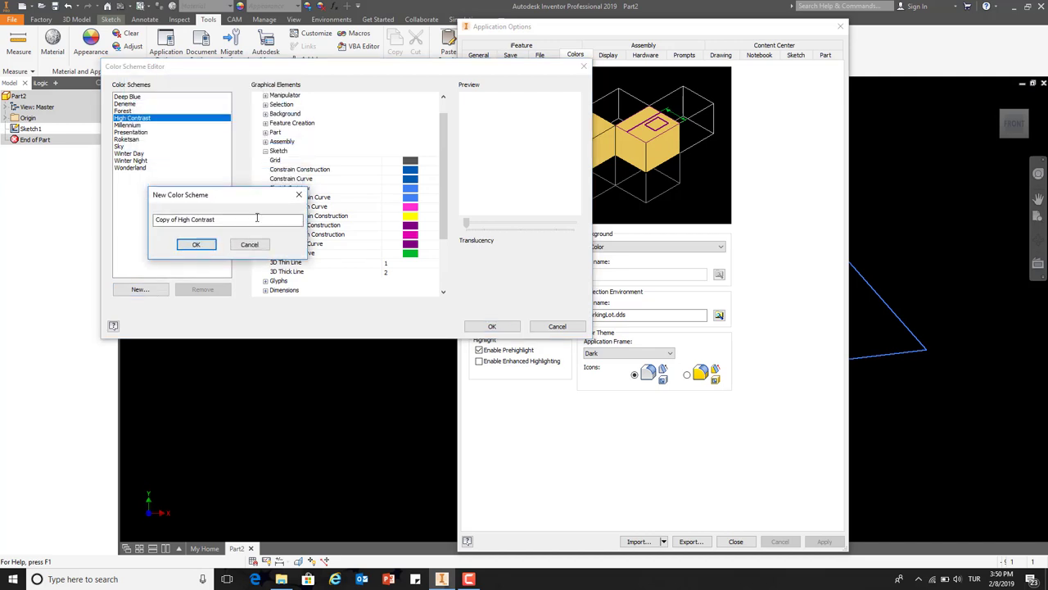
left_click(300, 196)
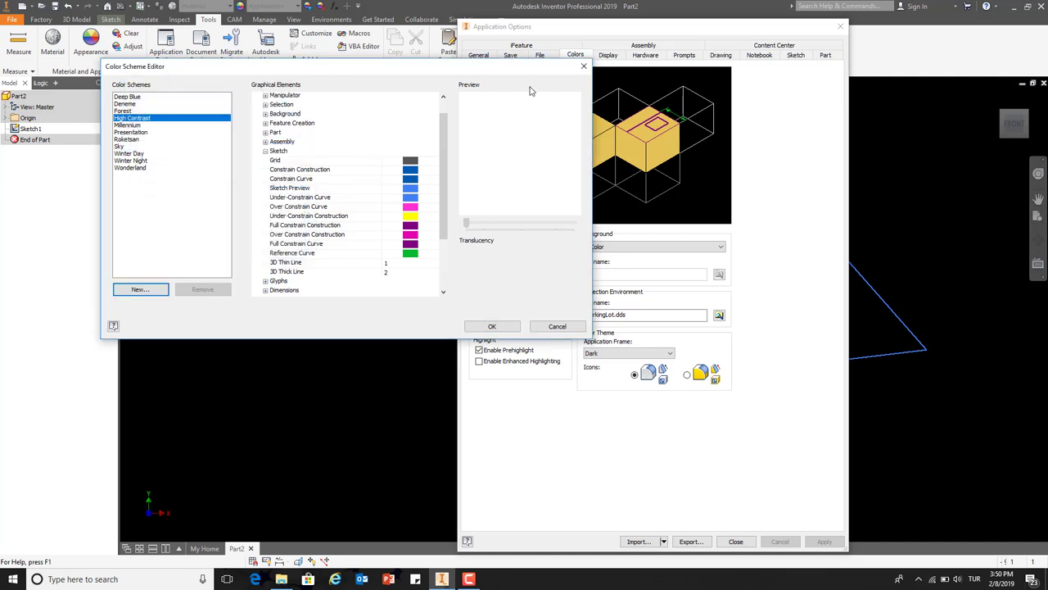
left_click(580, 72)
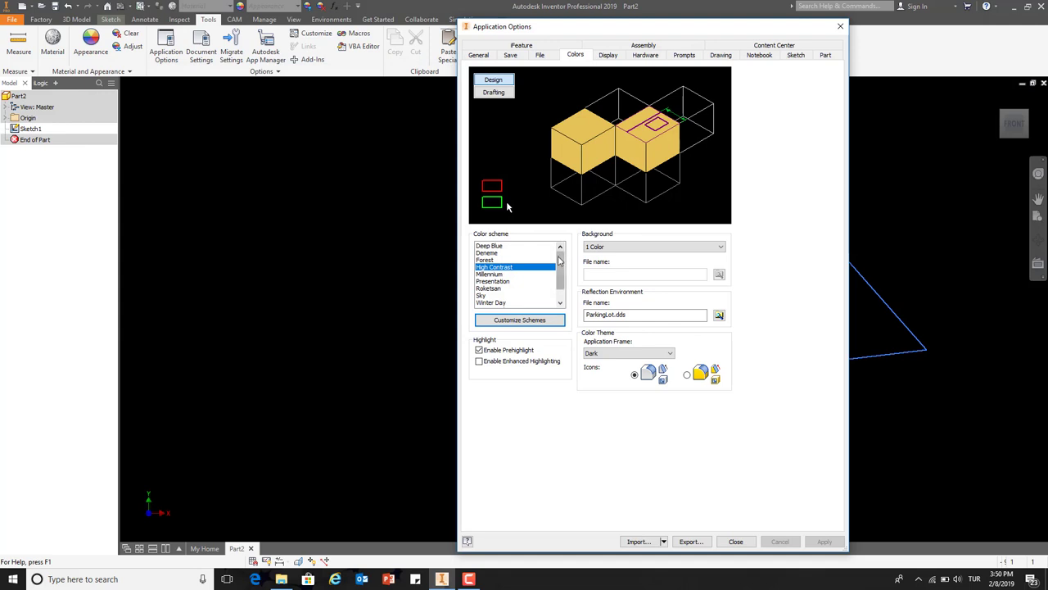
Preview the Sky, Winter Day, Winter Night, Wonderland and Millennium color schemes, apply the Presentation scheme, and close the application options
scroll(534, 287, "down", 1)
left_click(514, 273)
left_click(508, 281)
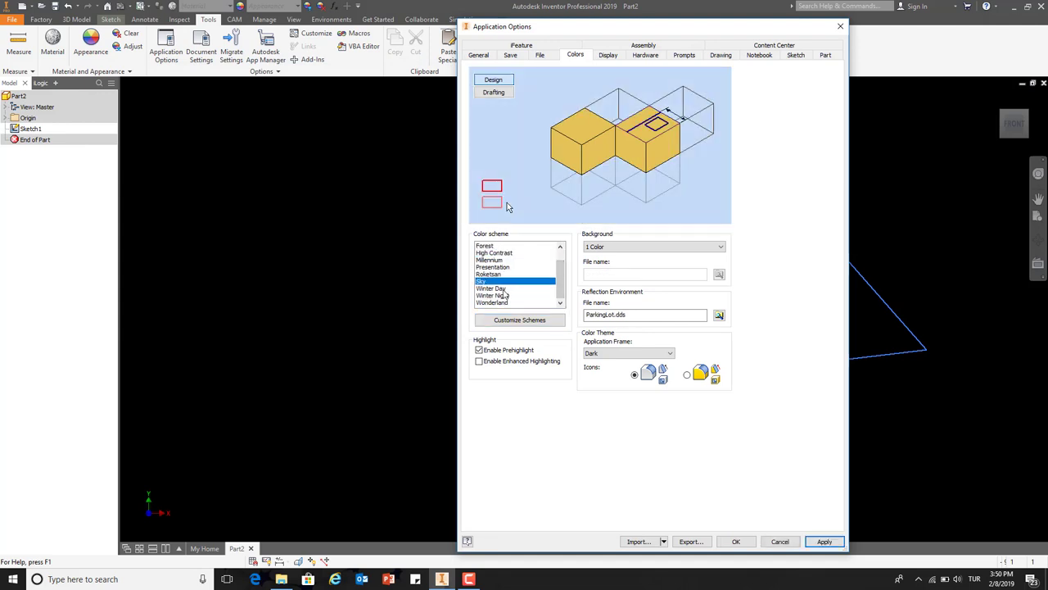
left_click(508, 288)
left_click(509, 295)
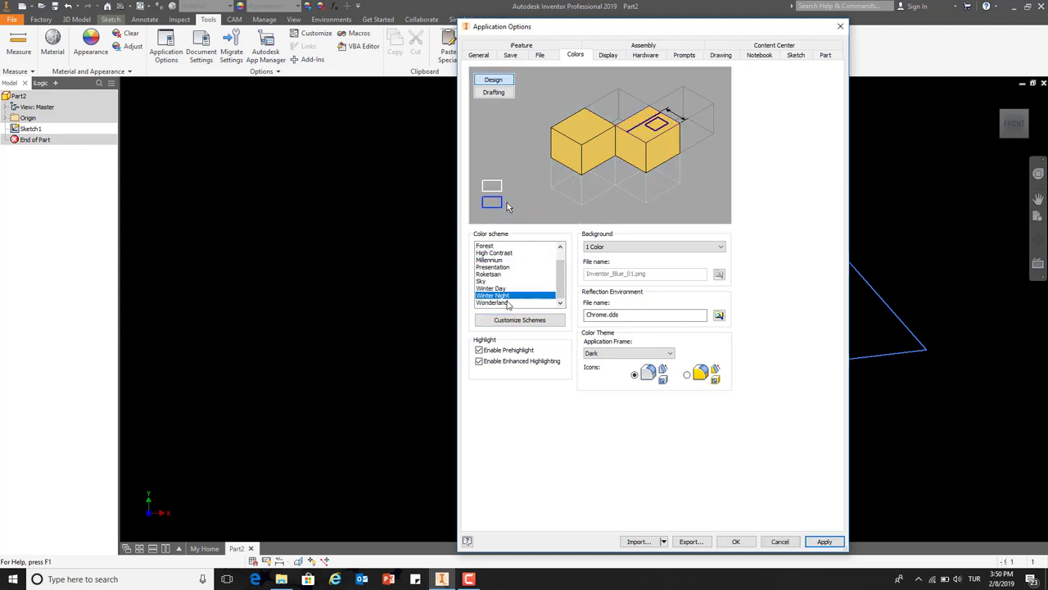
left_click(507, 303)
left_click(509, 260)
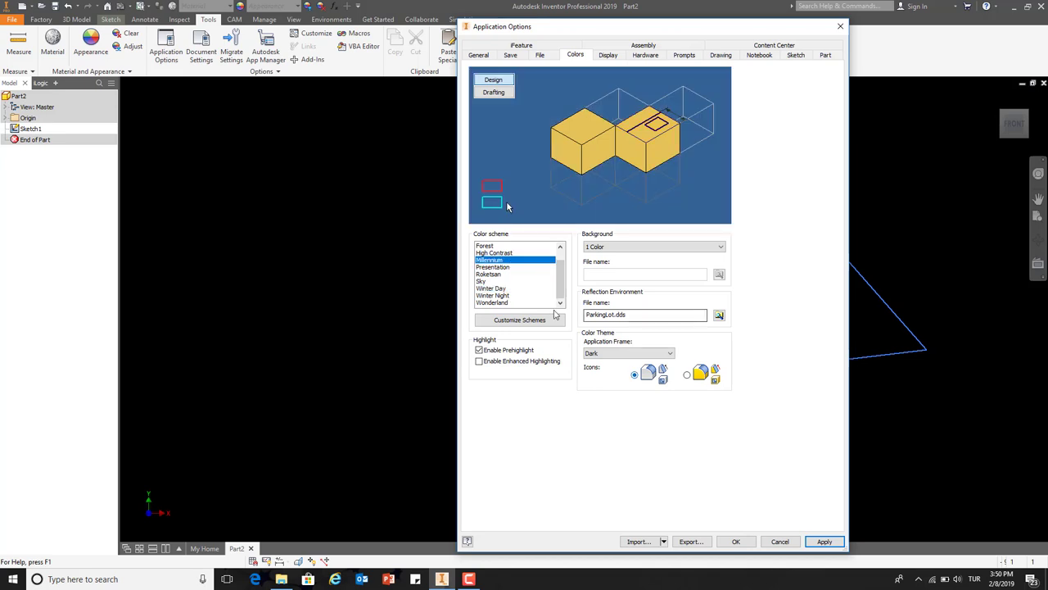
left_click(507, 267)
left_click(823, 541)
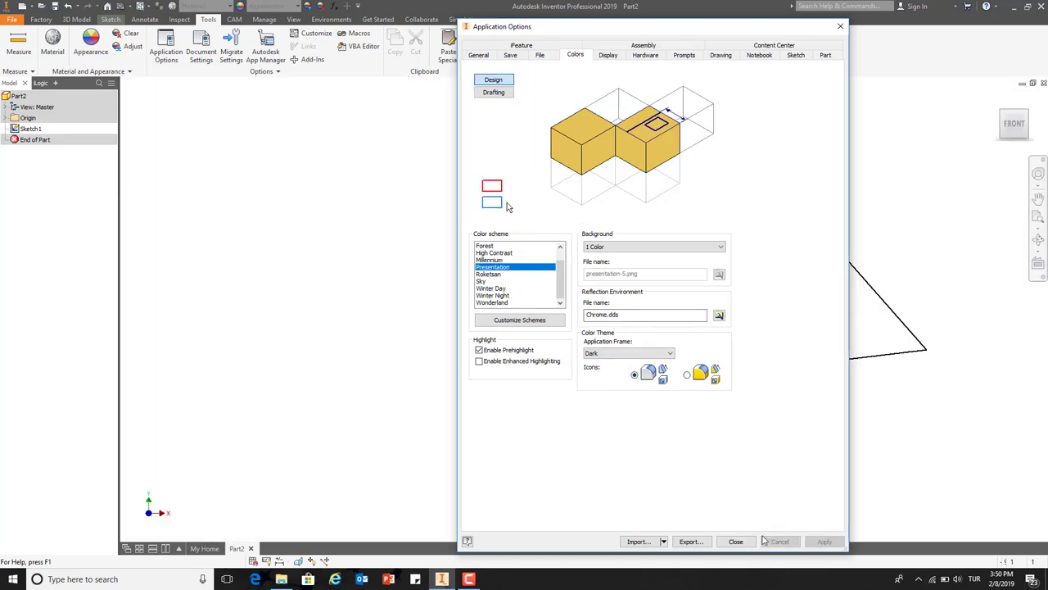
left_click(735, 542)
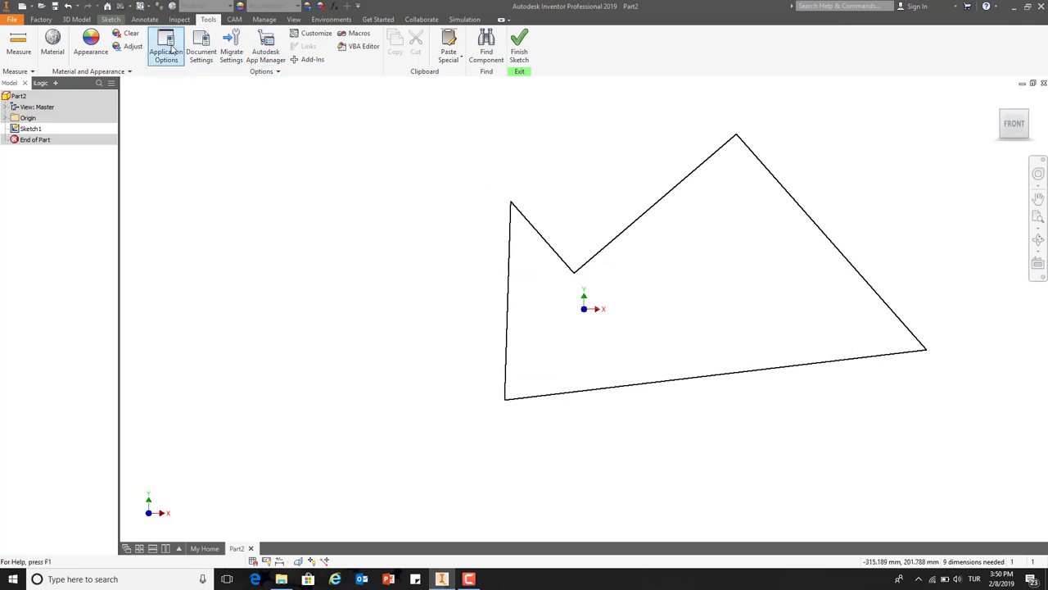
Examine the application's Assembly options, including Place and ground first component at origin, and close the application options
left_click(167, 49)
left_click(643, 46)
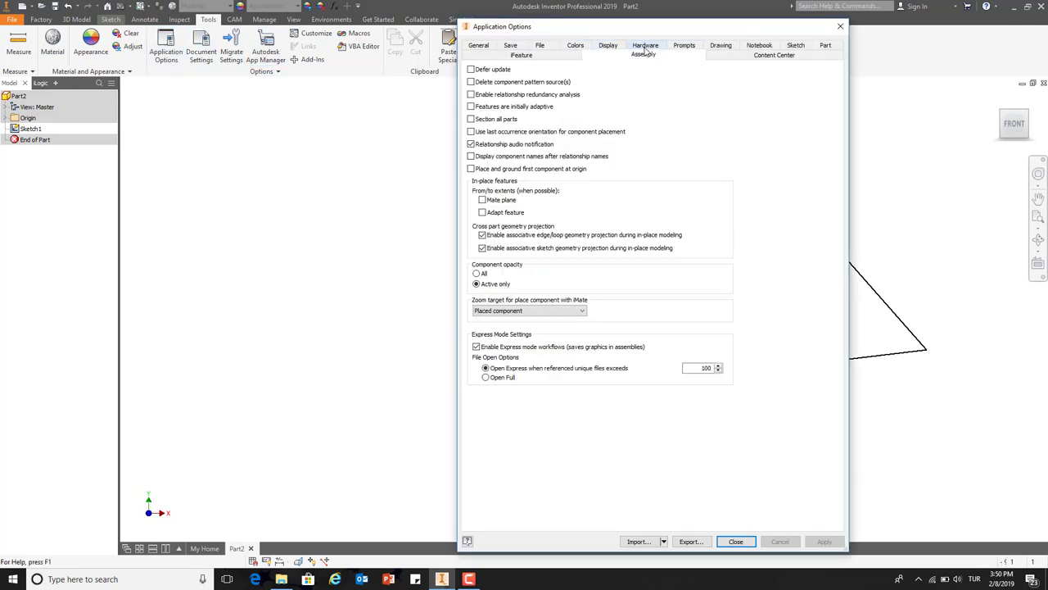
left_click_drag(647, 28, 523, 39)
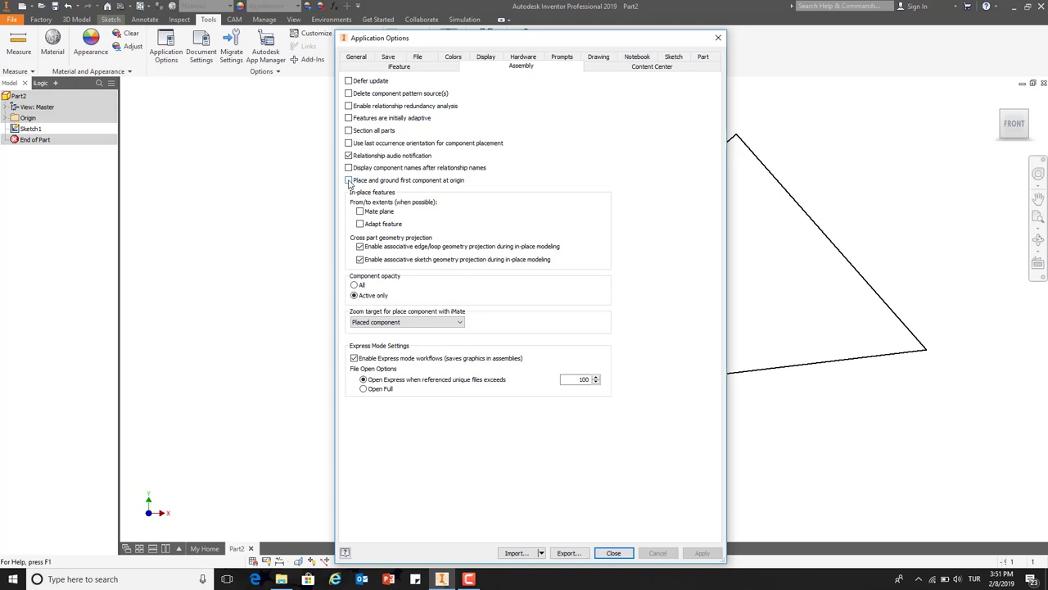
left_click(718, 38)
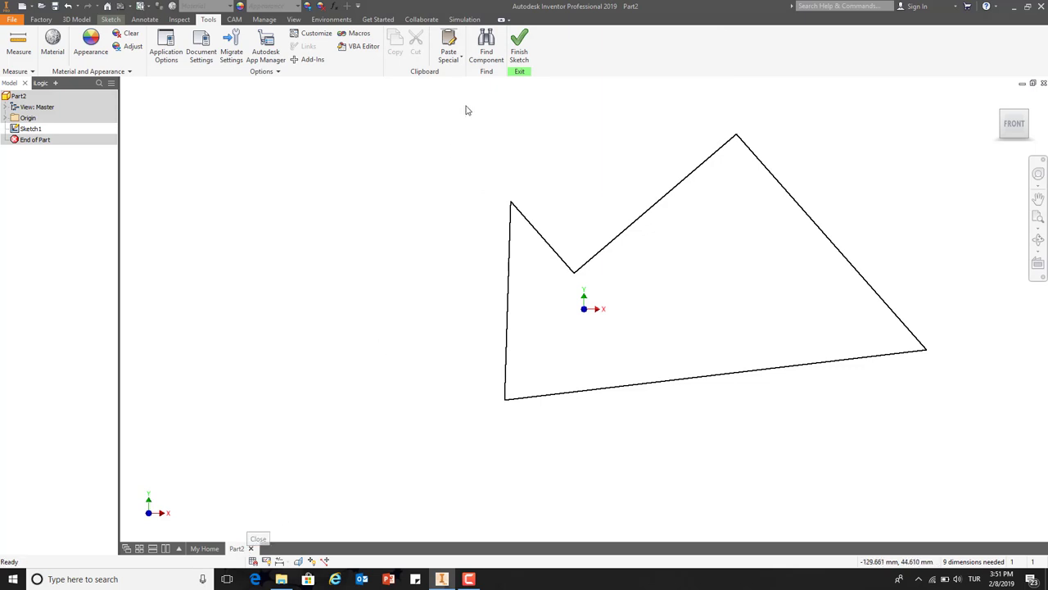
Finish the sketch and close the part file without saving it
left_click(519, 45)
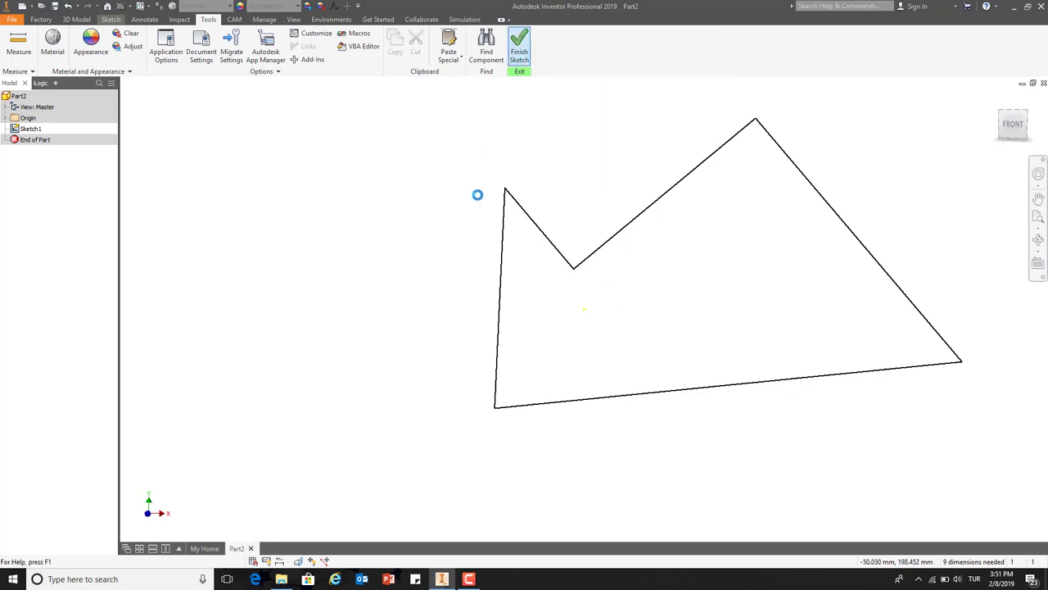
left_click(253, 550)
left_click(494, 311)
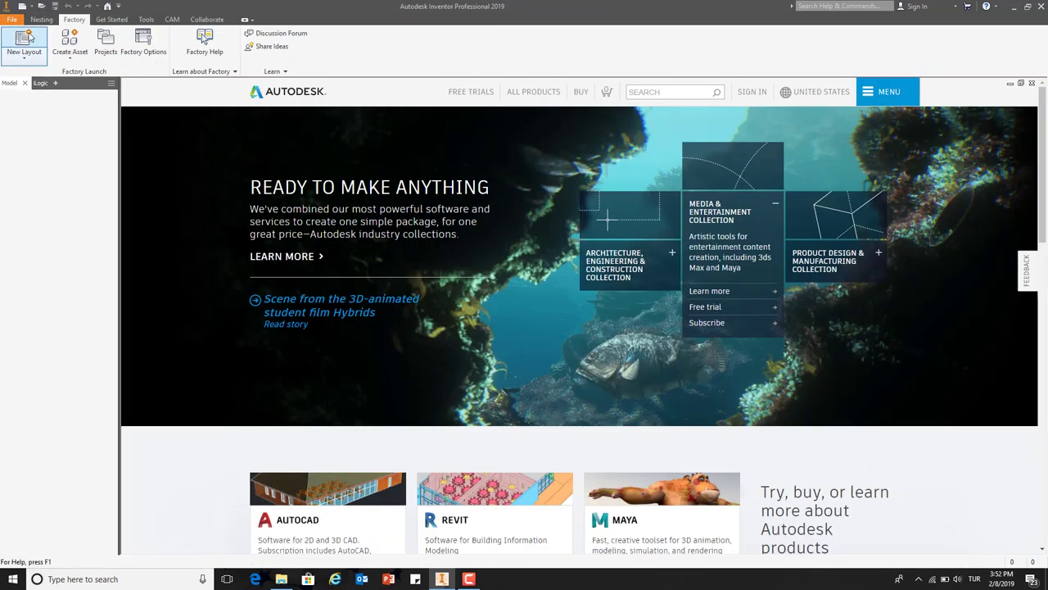
left_click(25, 7)
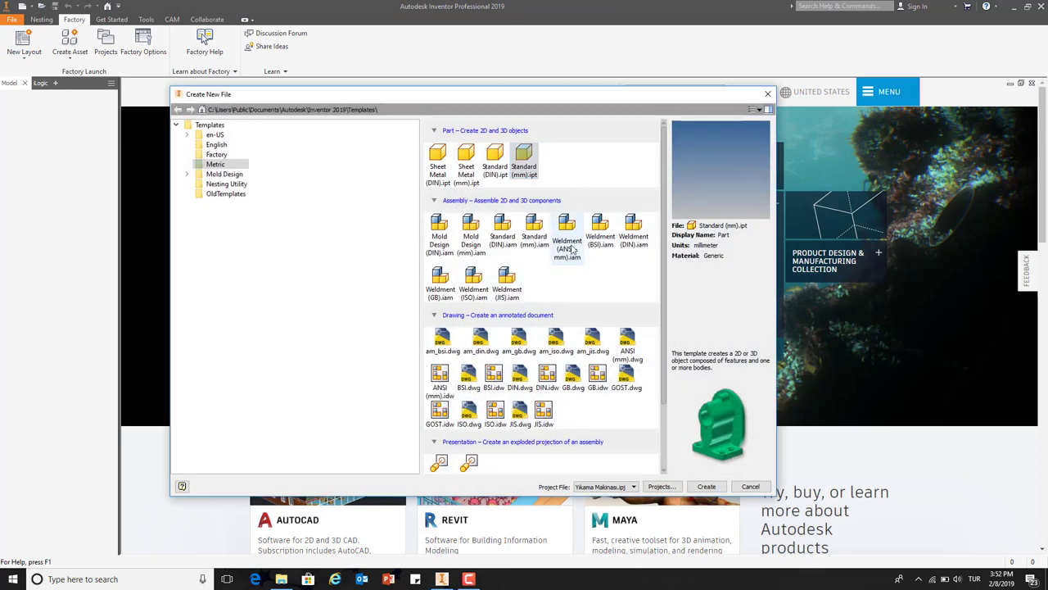
double_click(534, 231)
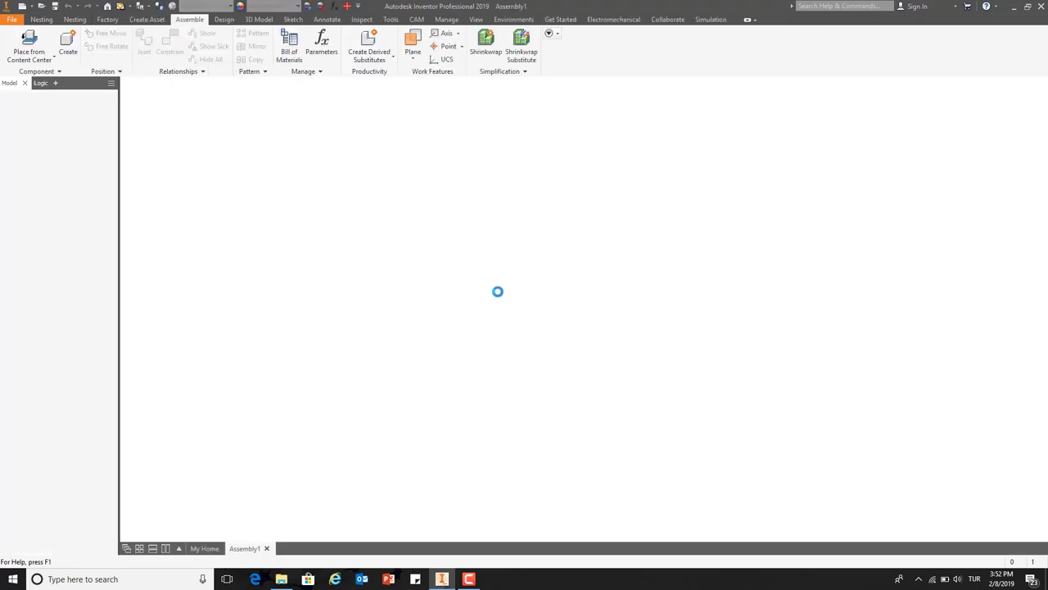
left_click(29, 41)
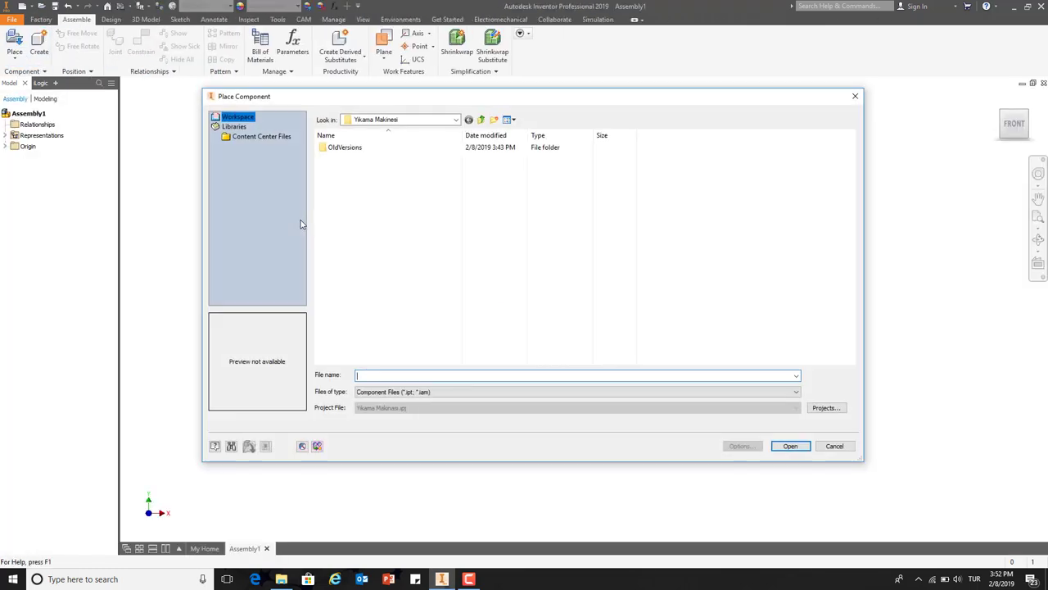
left_click(855, 99)
left_click(267, 548)
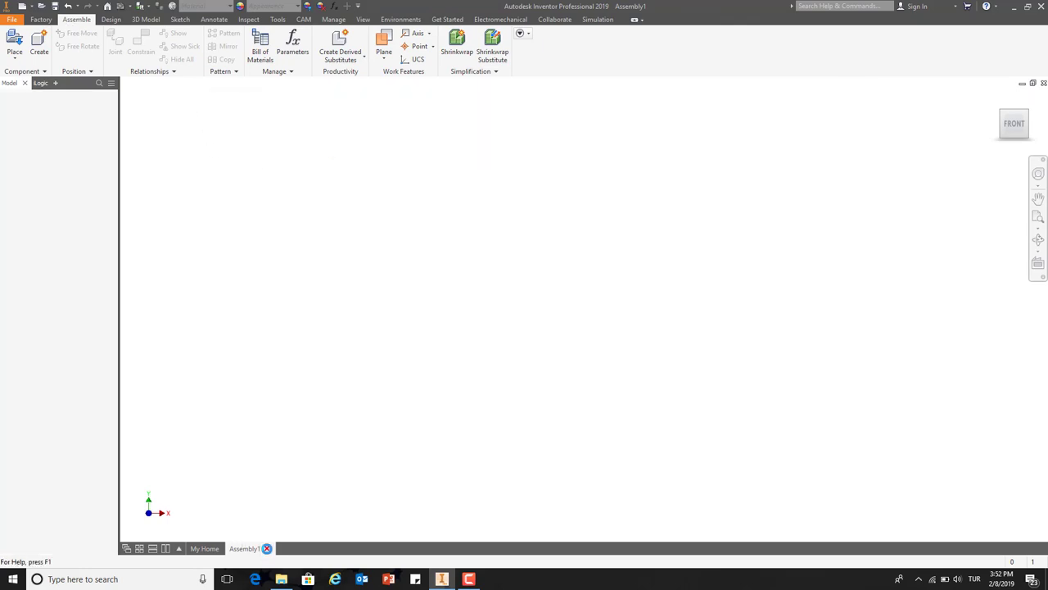
Make Inventor Temel Egitim Seti the active project
left_click(105, 41)
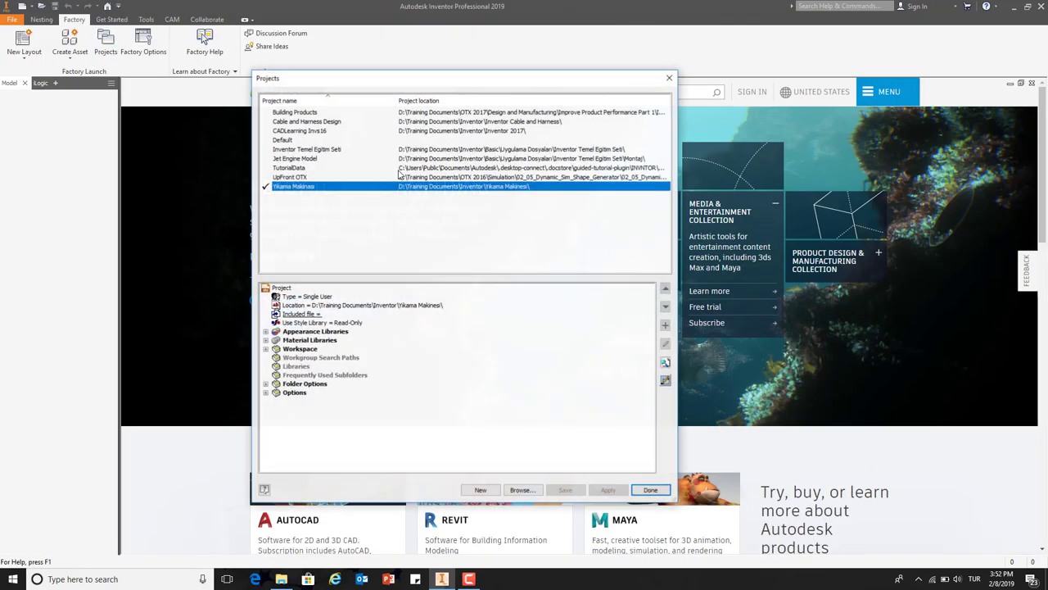
double_click(326, 150)
left_click(650, 489)
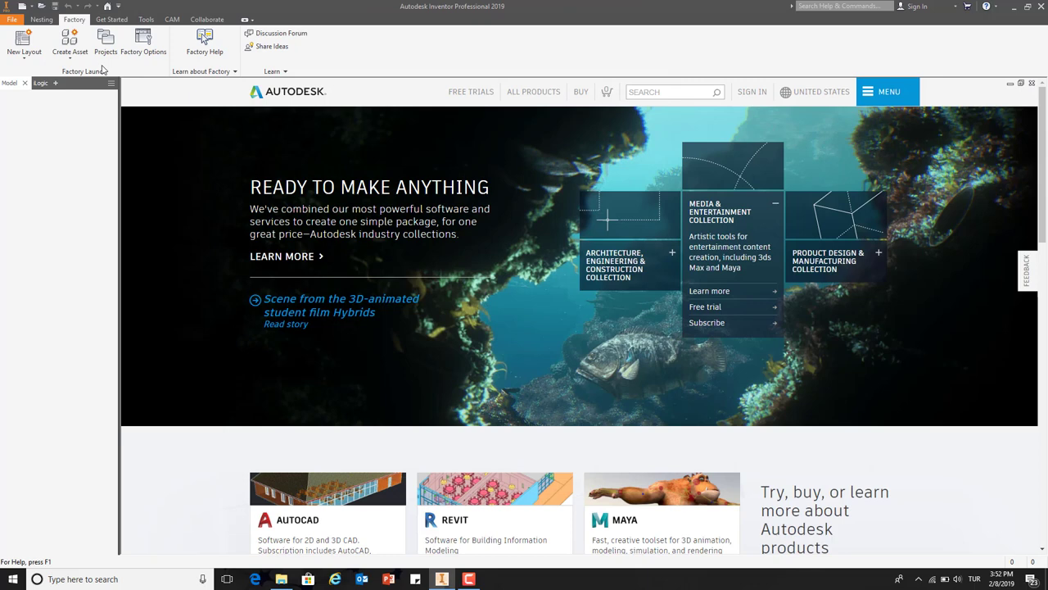
Create a new assembly from the metric Standard (mm).iam template
left_click(21, 6)
left_click(216, 164)
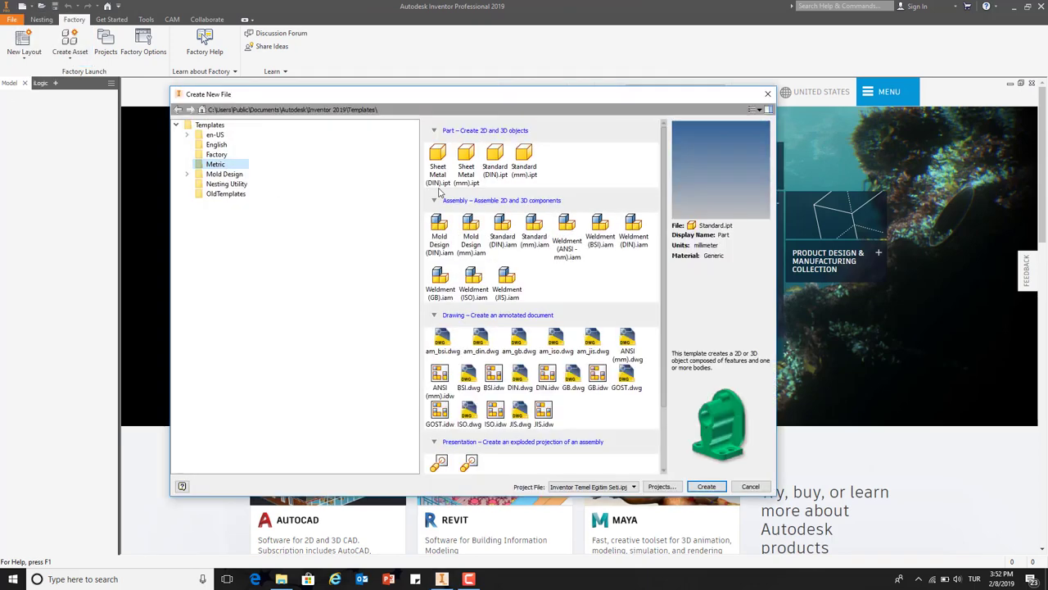
double_click(541, 234)
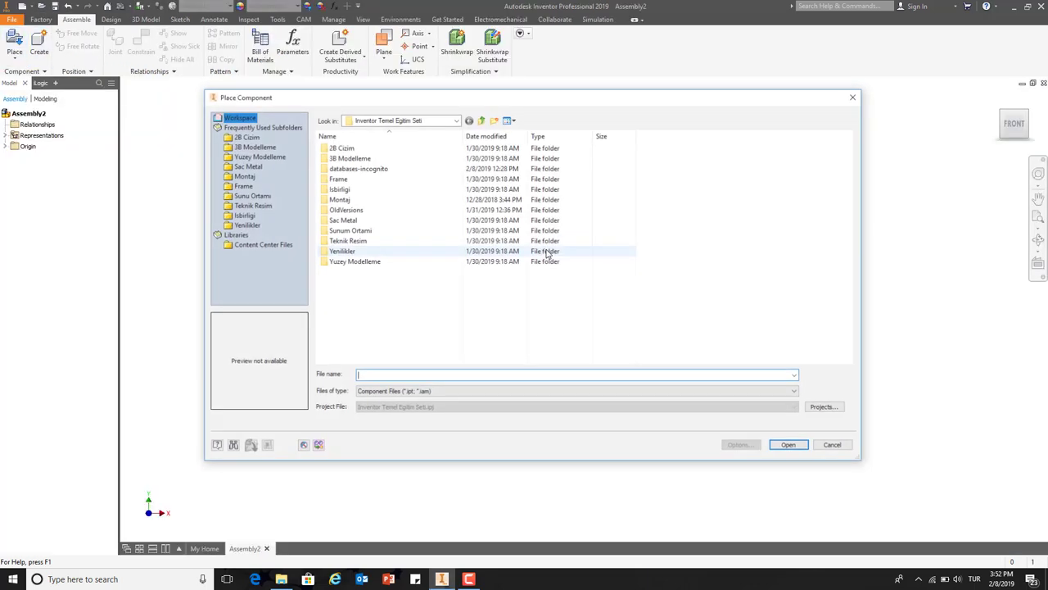
Place one instance of 20-028Z1.ipt from the Isbirligi folder freely in the assembly
double_click(356, 190)
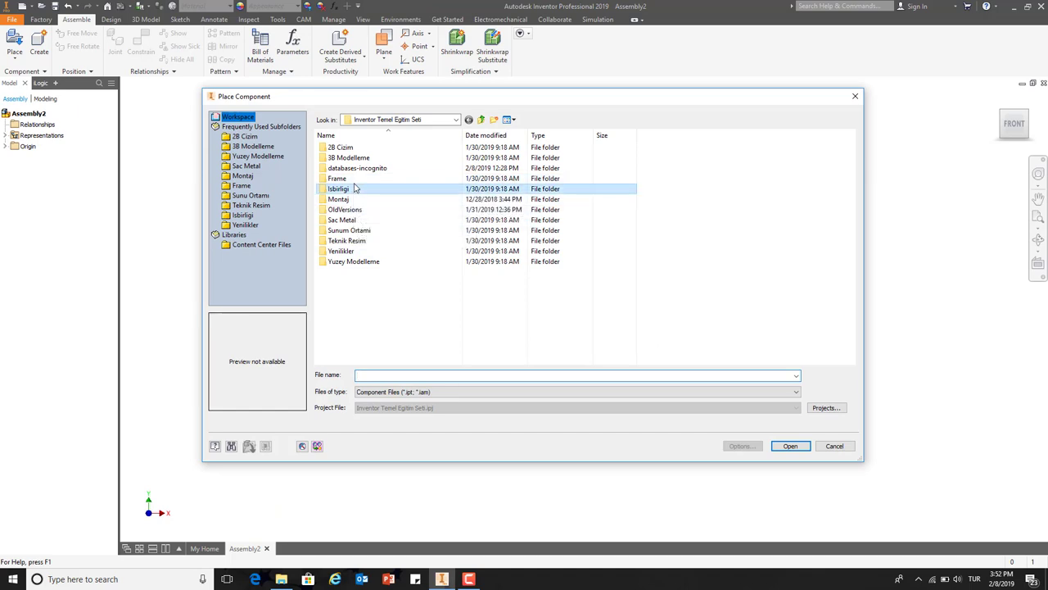
left_click(357, 190)
left_click(361, 180)
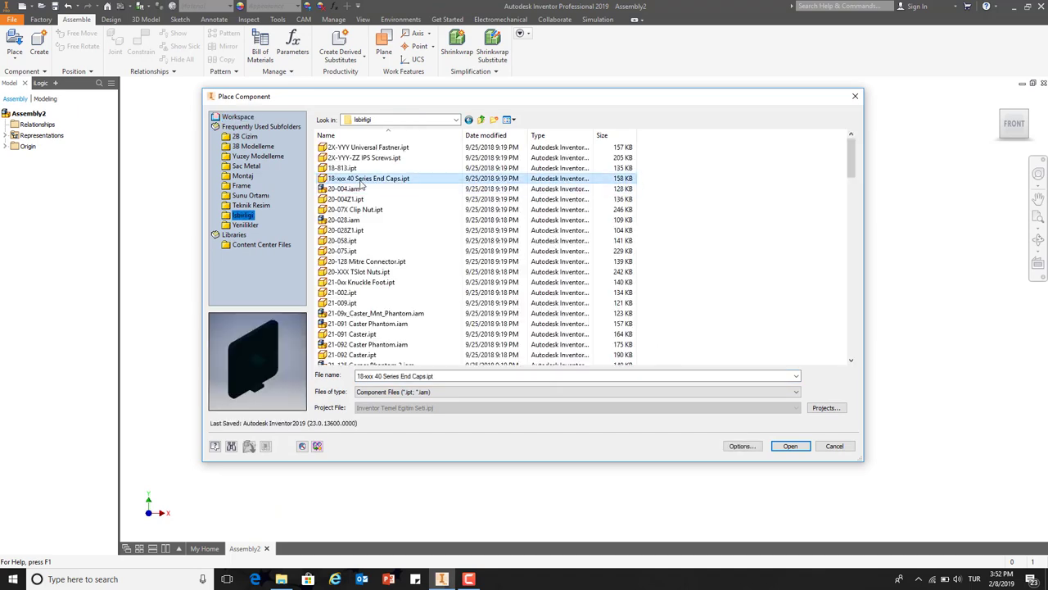
left_click(362, 209)
left_click(363, 232)
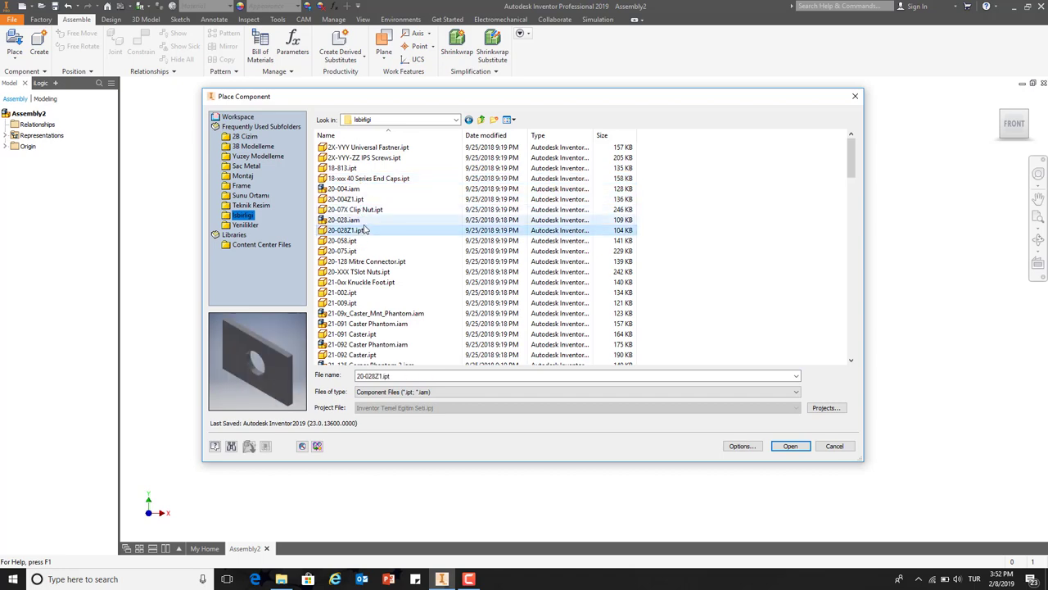
left_click(790, 446)
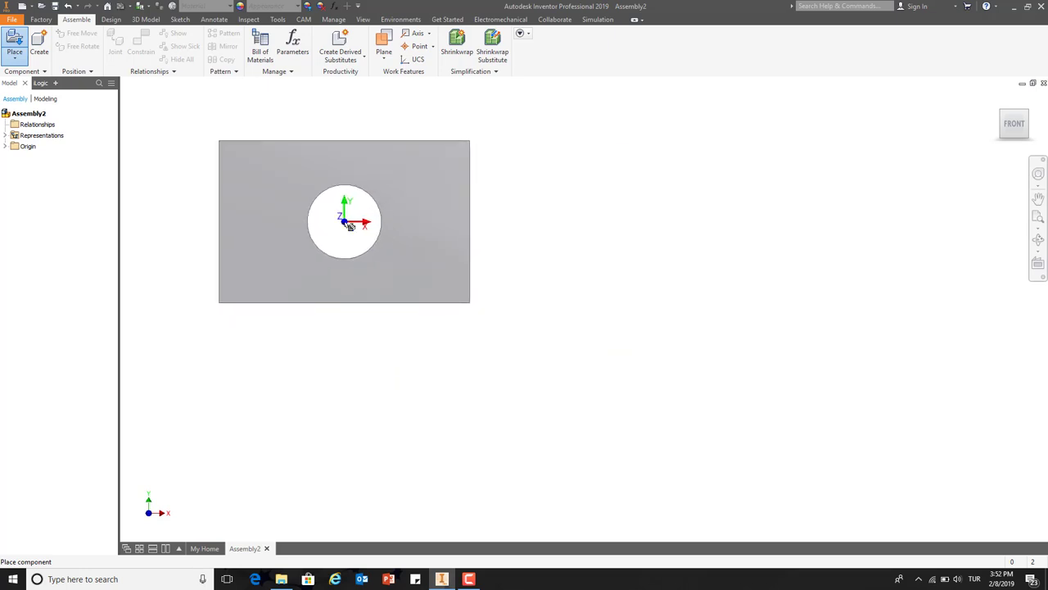
left_click(350, 226)
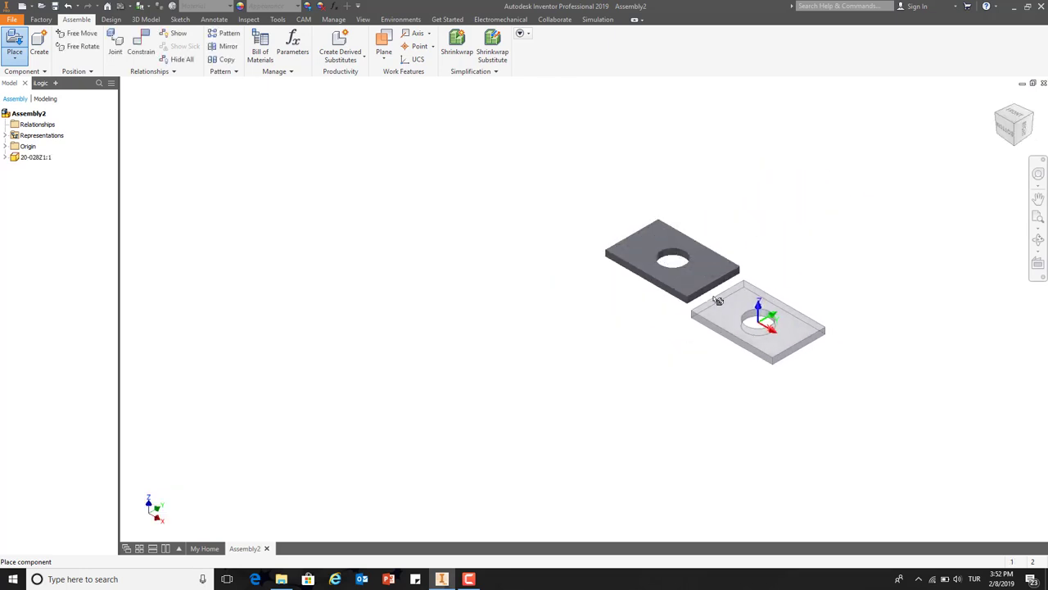
key("Escape")
Move the placed plate aside and compare its position with the assembly origin's center point
left_click_drag(649, 259, 539, 243)
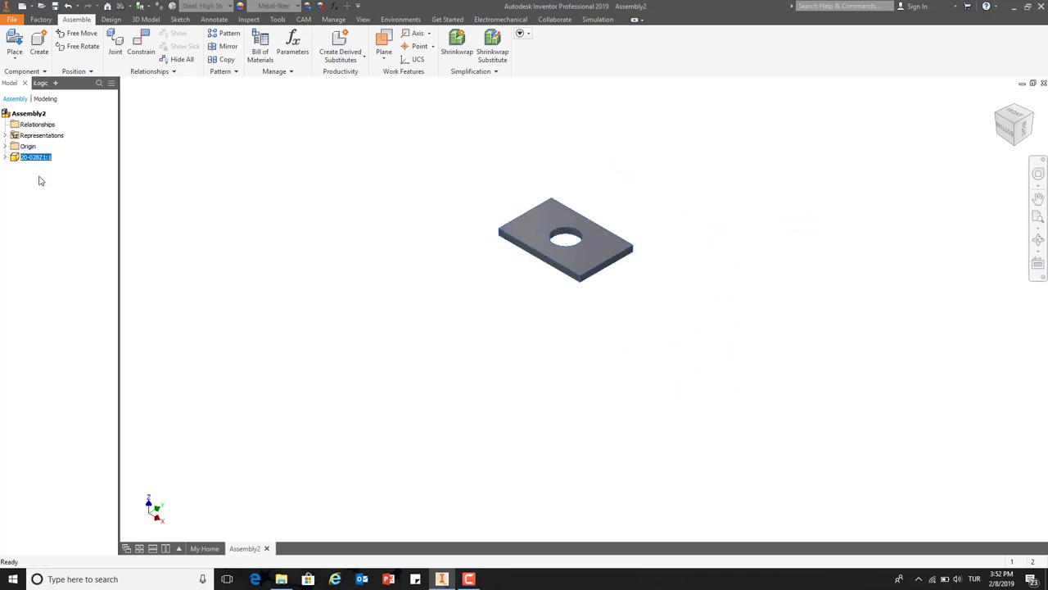
left_click(513, 293)
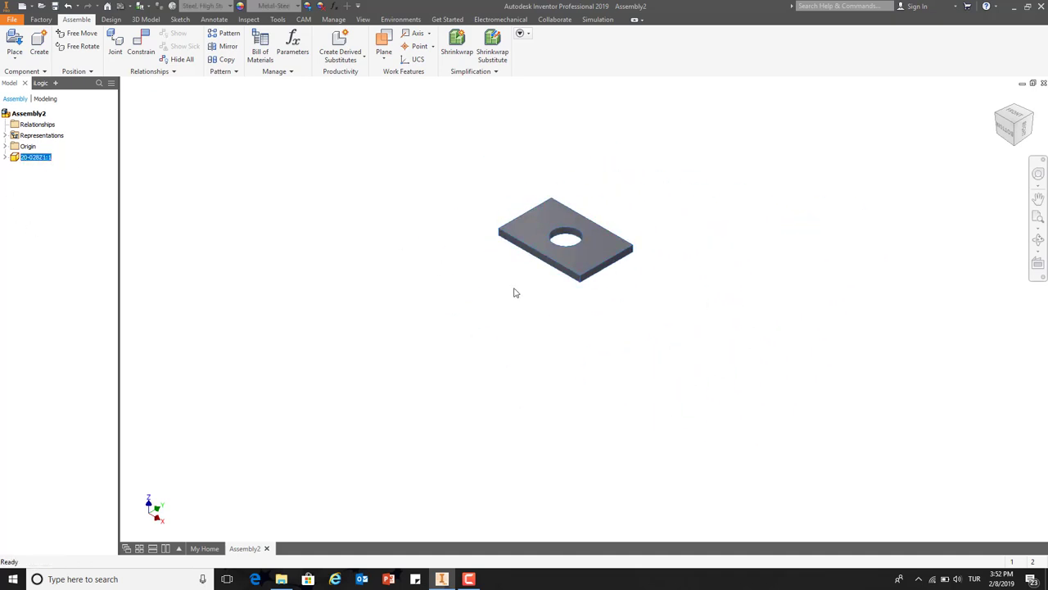
left_click(5, 146)
left_click(45, 224)
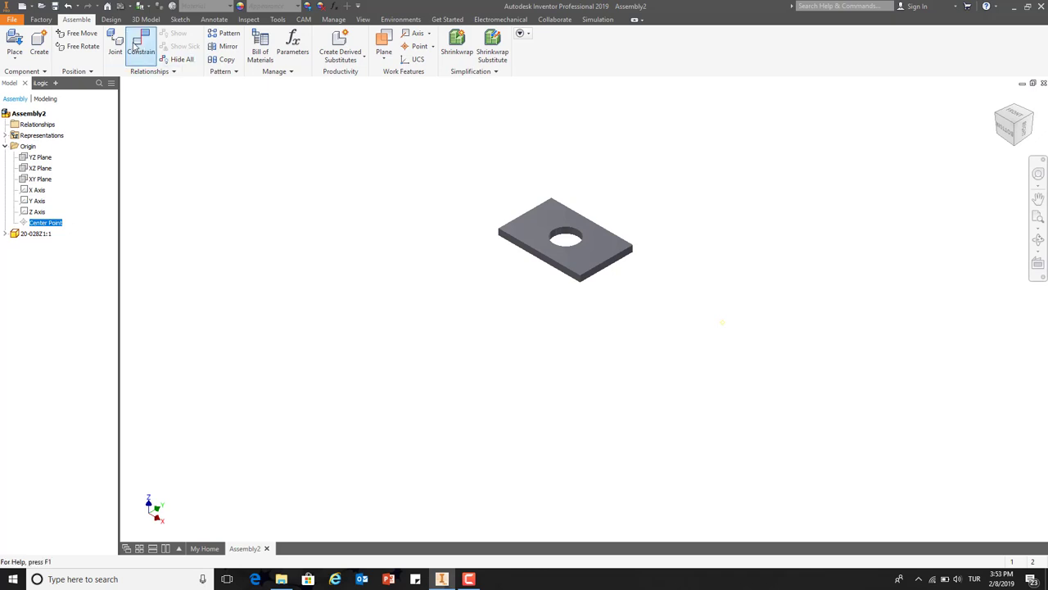
left_click(5, 146)
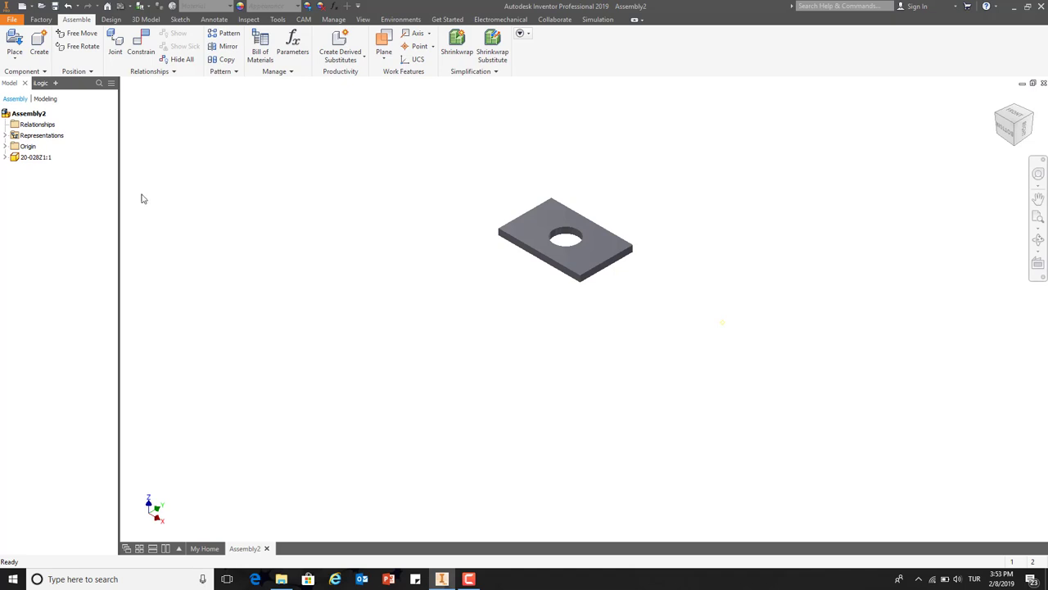
Delete the placed 20-028Z1 plate from the assembly
left_click(37, 158)
key("Delete")
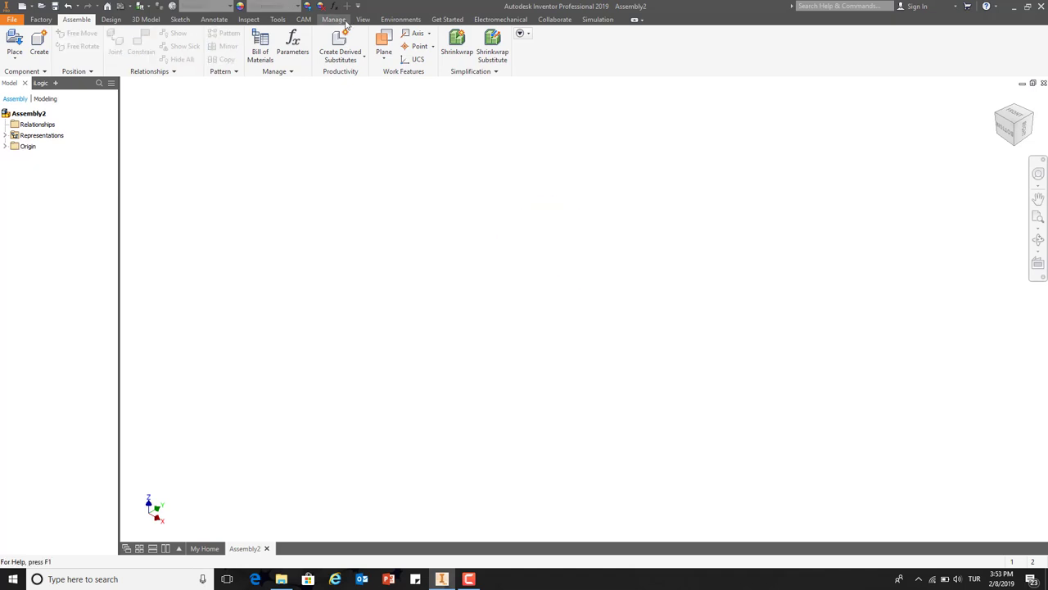
Enable Place and ground first component at origin in the application's Assembly options and apply the change
left_click(277, 20)
left_click(156, 53)
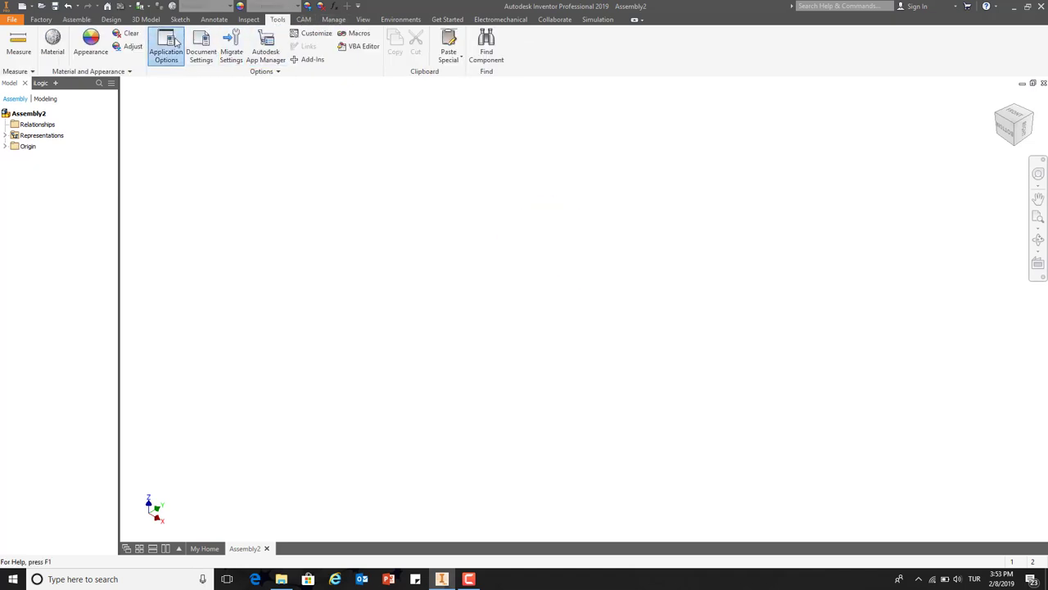
left_click(562, 61)
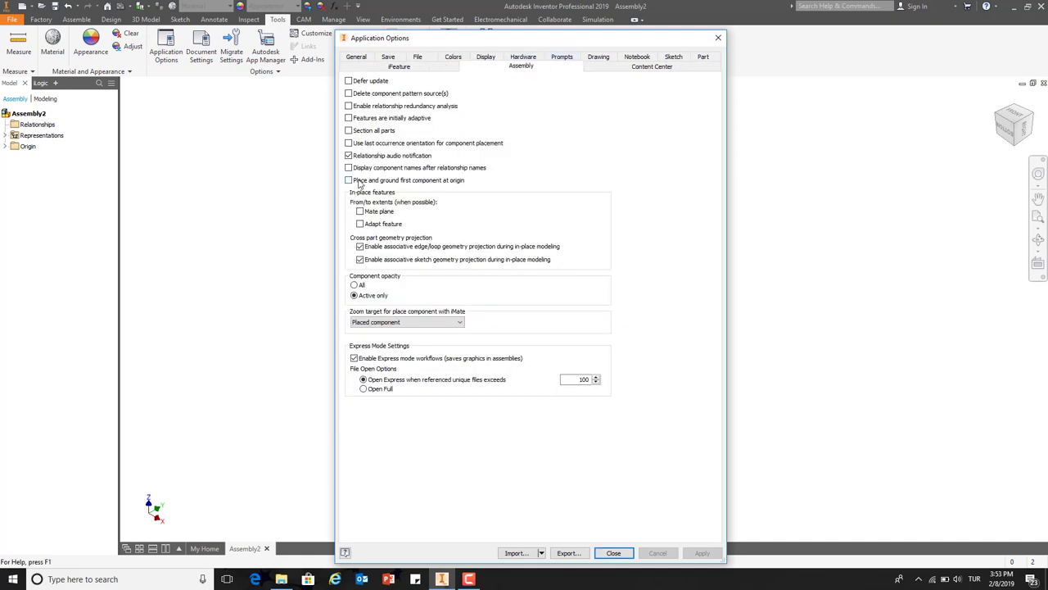
left_click(358, 182)
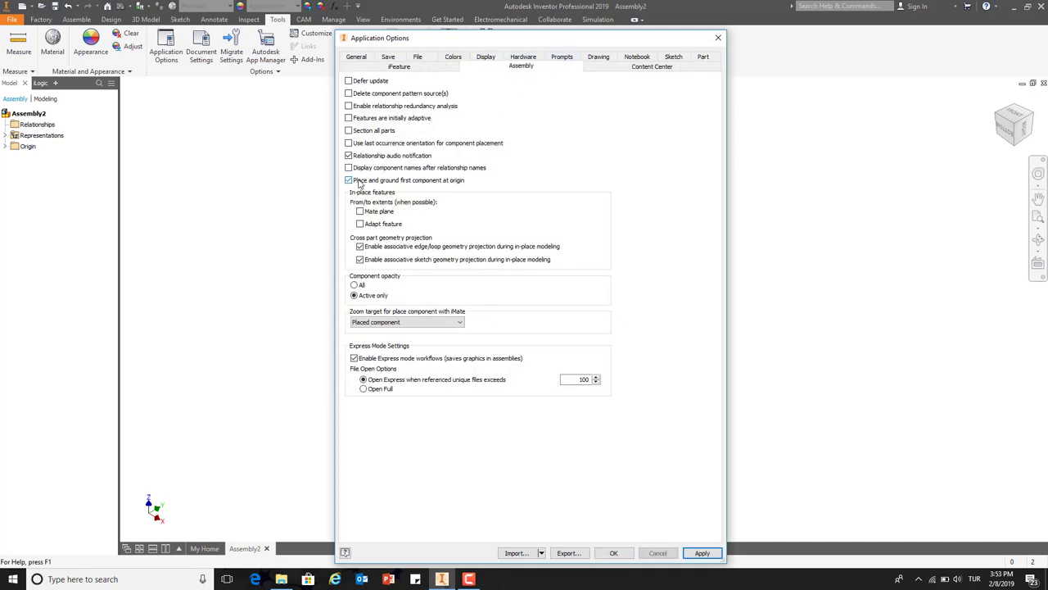
left_click(702, 553)
left_click(614, 553)
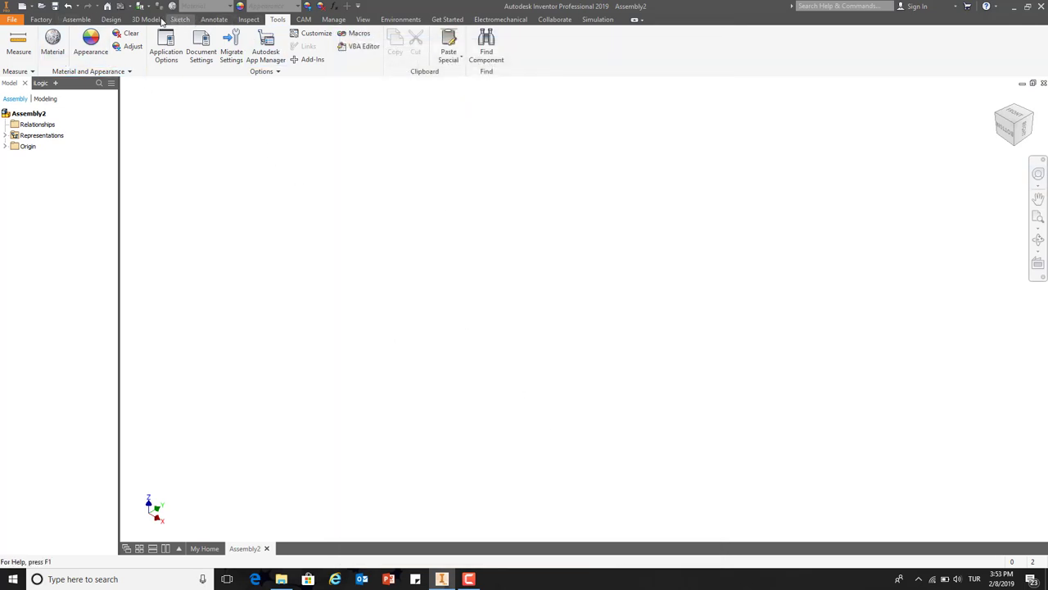
Place one instance of 20-028Z1.ipt in the assembly, letting it be grounded at the origin
left_click(41, 19)
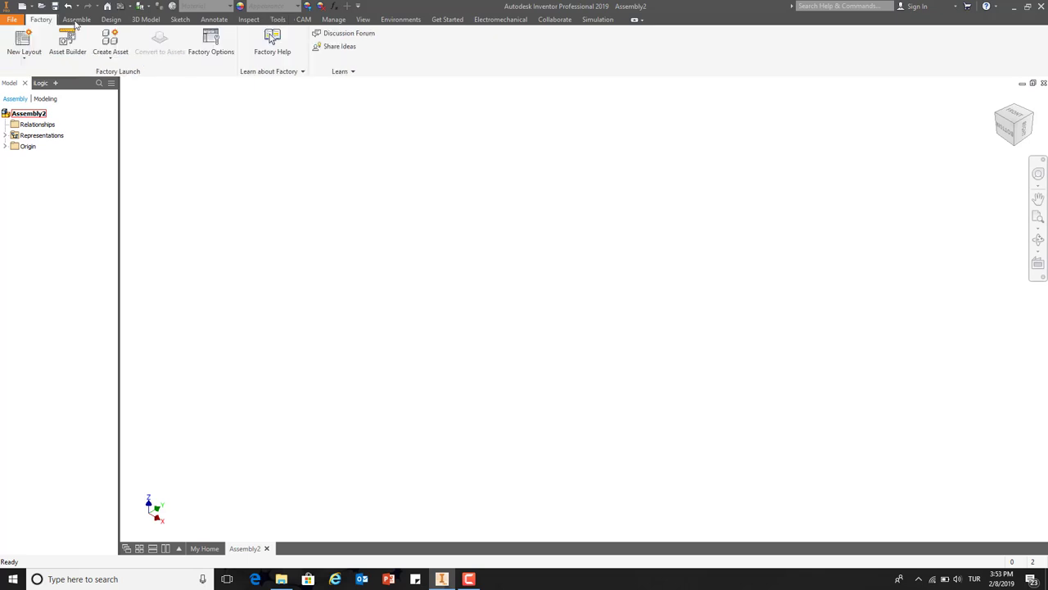
left_click(76, 18)
left_click(15, 41)
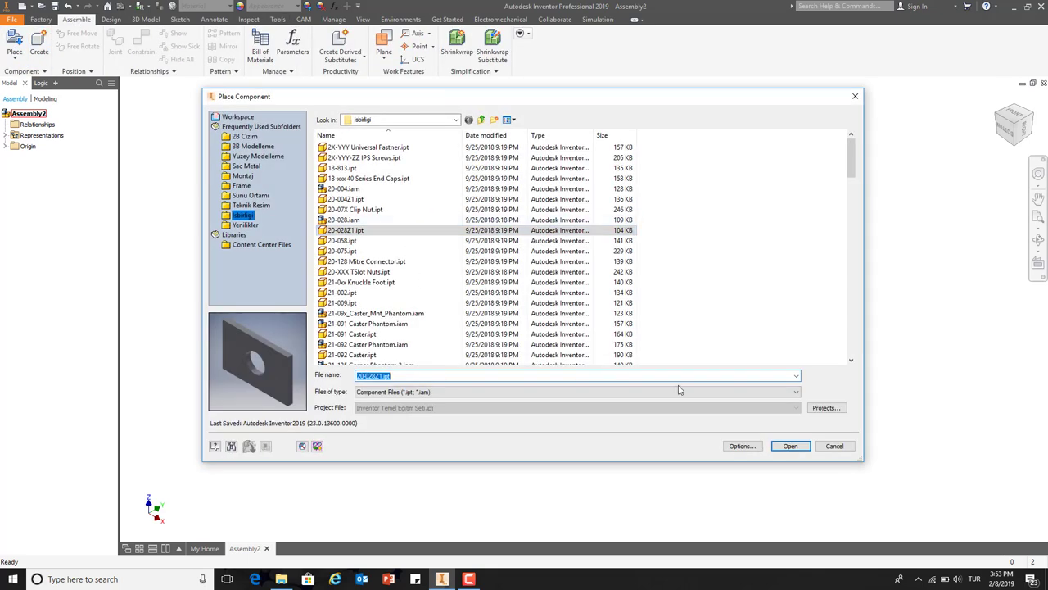
left_click(788, 445)
left_click(668, 199)
right_click(673, 190)
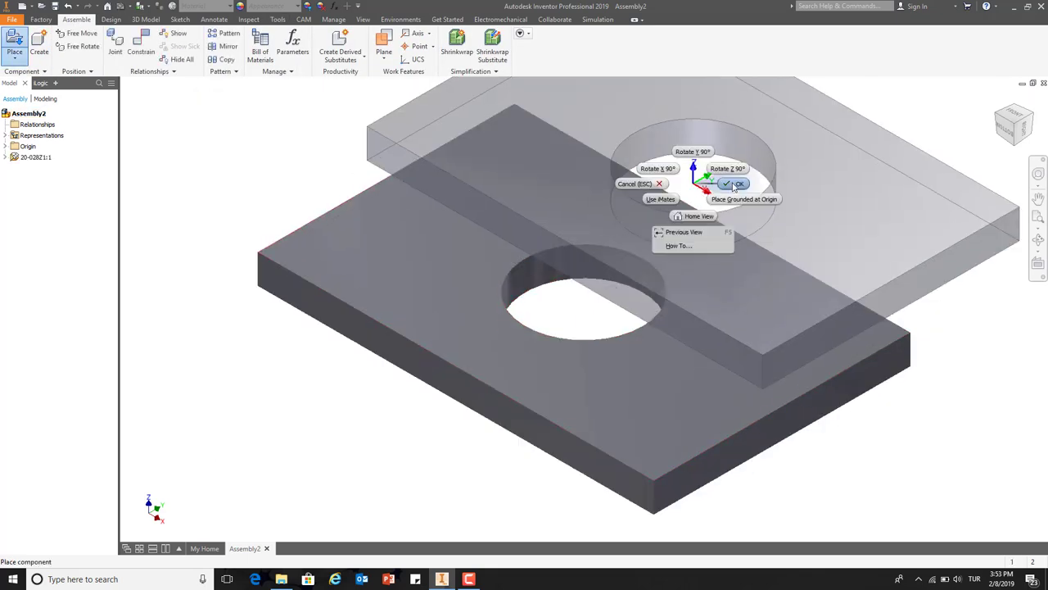
left_click(725, 195)
Inspect the grounded plate and highlight the assembly origin's center point and its Z, Y and X axes
scroll(726, 194, "down", 5)
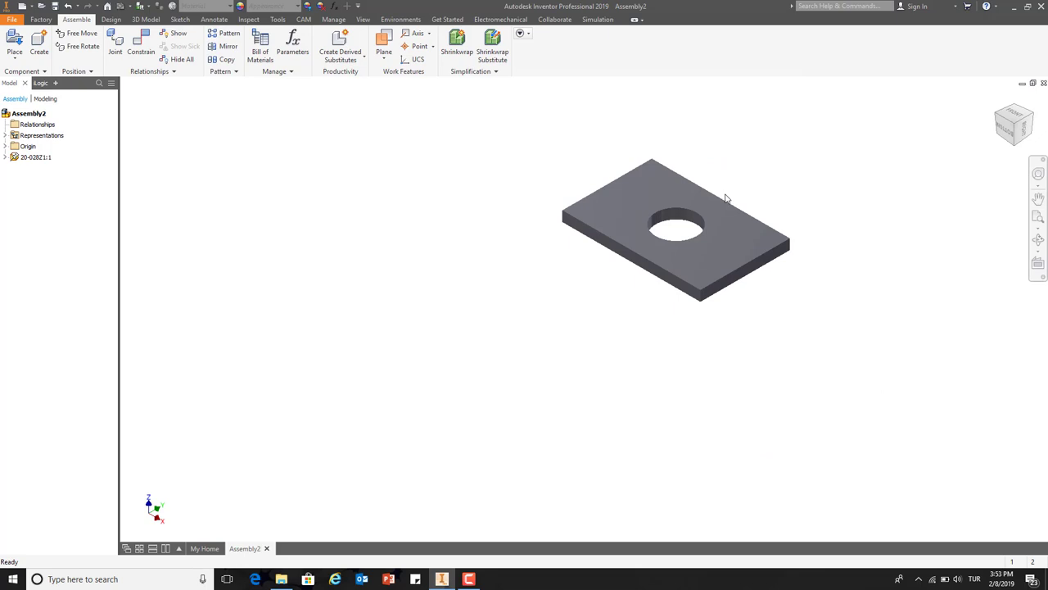
left_click(684, 205)
left_click(585, 297)
left_click(616, 234)
left_click(5, 146)
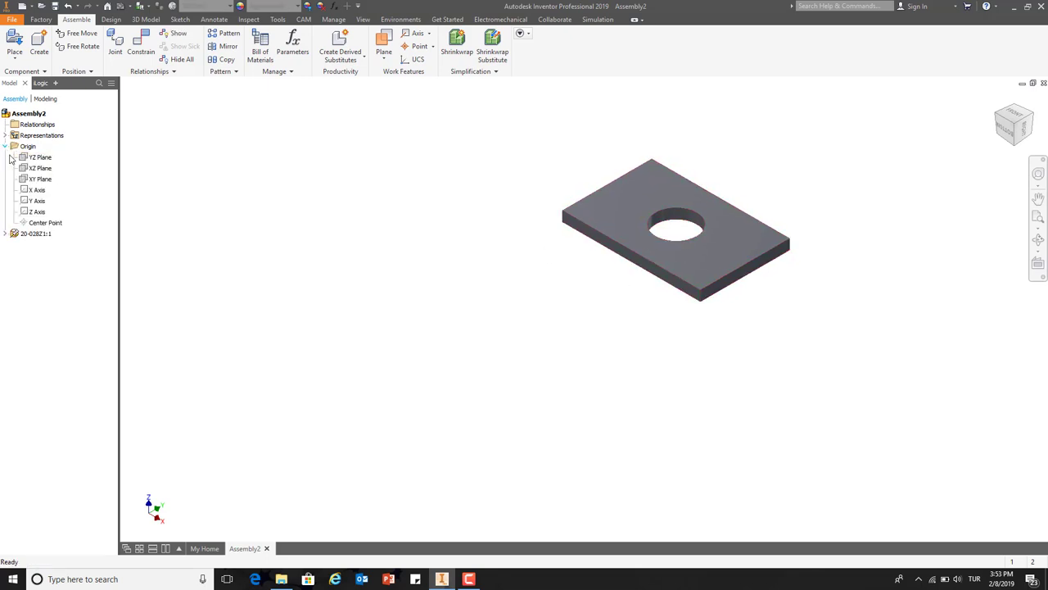
left_click(37, 221)
left_click(37, 212)
left_click(37, 201)
left_click(37, 190)
key("Escape")
Expand the plate's own origin and compare its center point with the assembly's center point
left_click(5, 234)
left_click(13, 244)
left_click(54, 321)
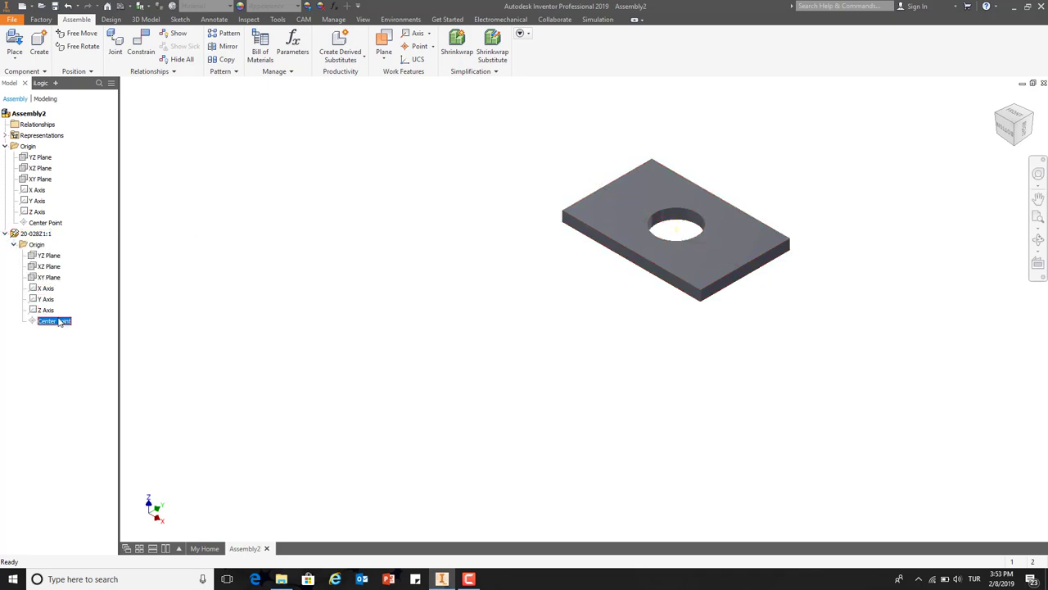
left_click(58, 224, "ctrl")
Highlight the X, Y and Z axes of both the plate and the assembly to compare their alignment at the hole
left_click(45, 289)
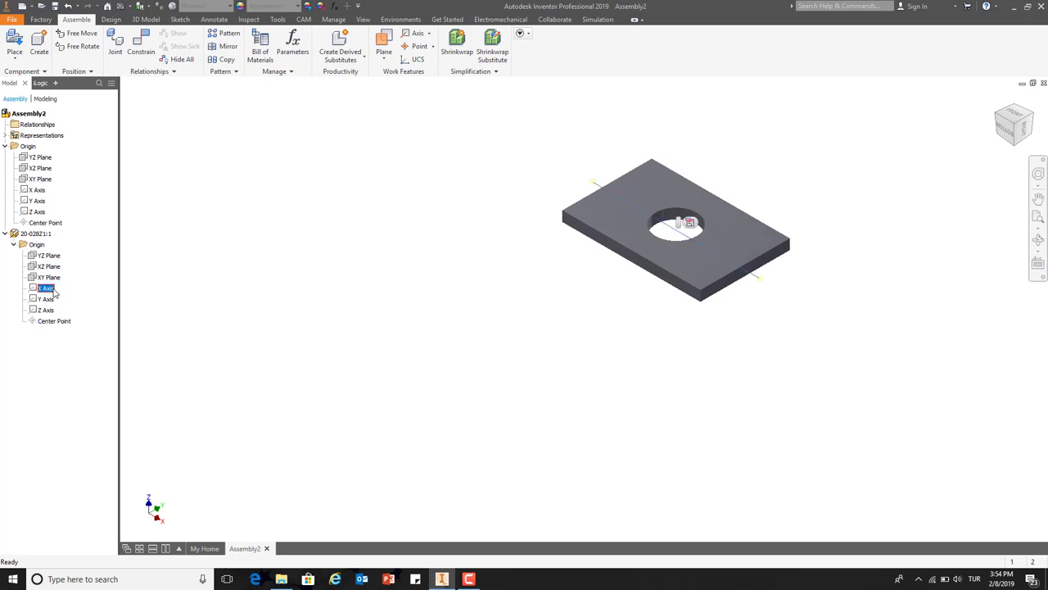
left_click(37, 190, "ctrl")
left_click(45, 299, "ctrl")
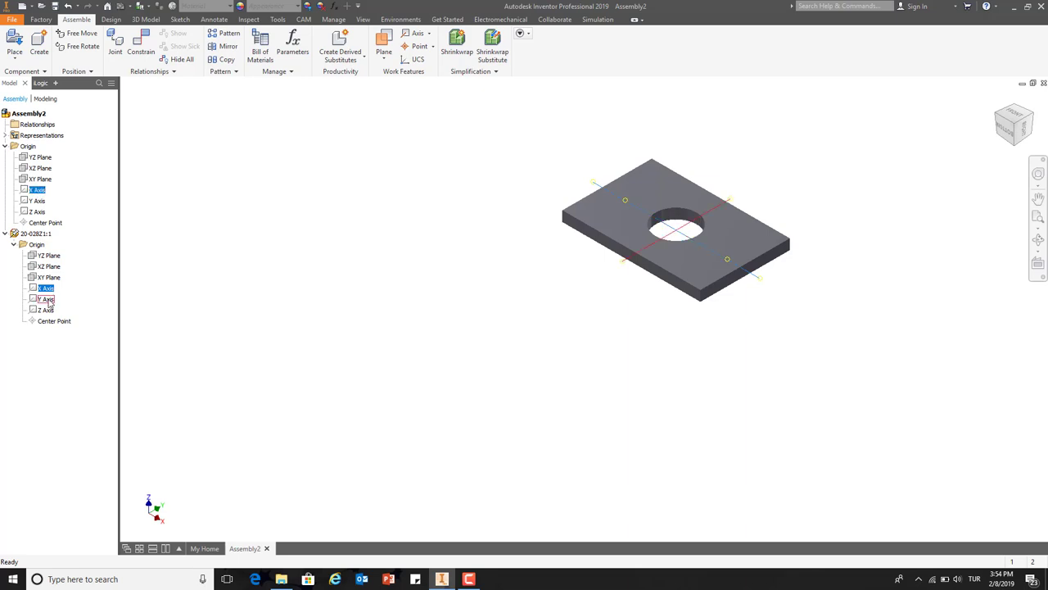
left_click(42, 204, "ctrl")
left_click(46, 310, "ctrl")
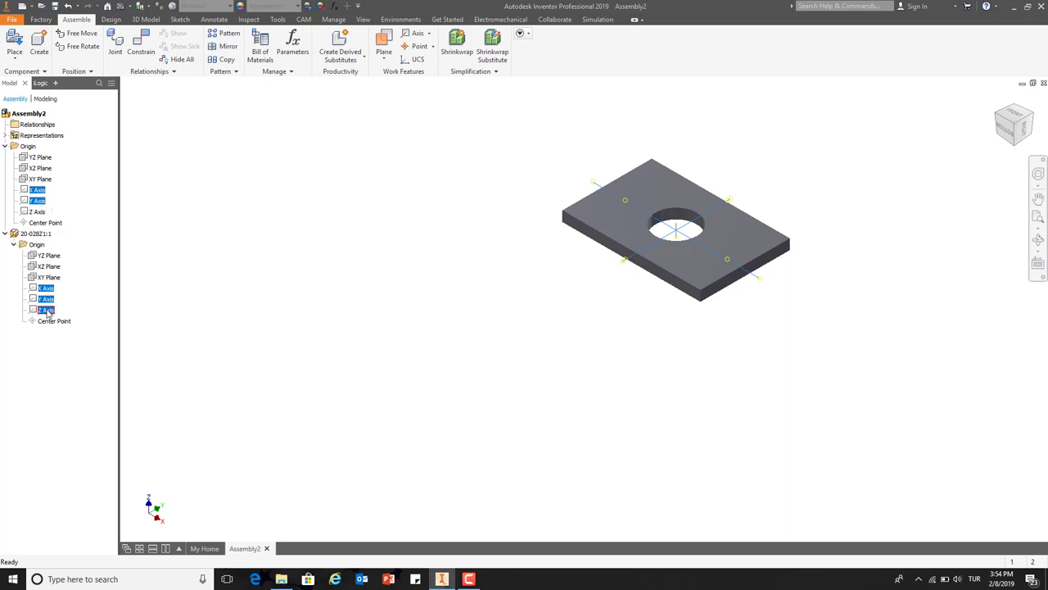
left_click(38, 211, "ctrl")
scroll(725, 209, "up", 6)
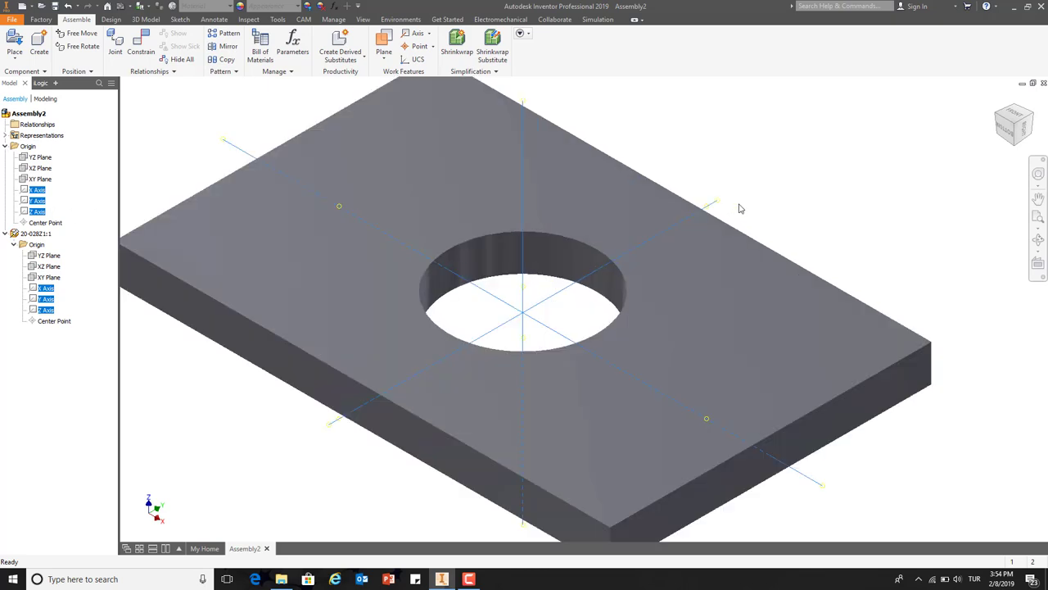